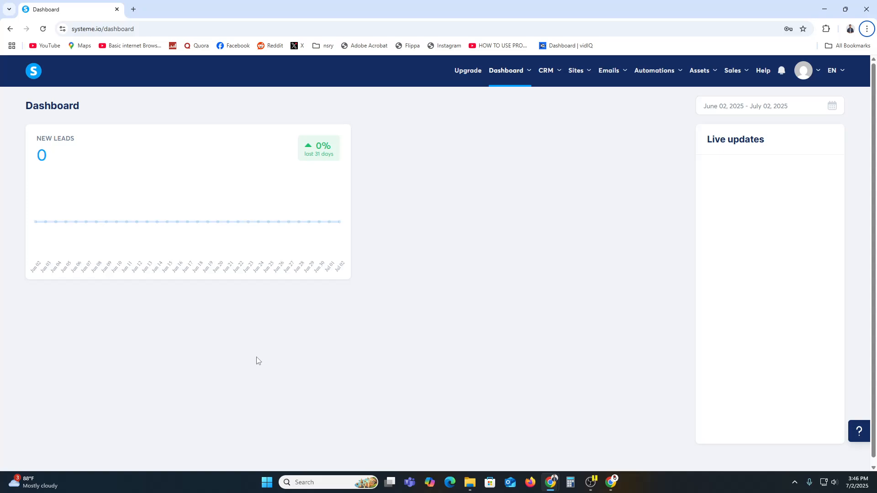
Copy the systeme.io base address from the dashboard URL and load it in a new incognito window.
{"action": "double_click", "coordinate": [100, 29]}
{"action": "key", "text": "ctrl+c"}
{"action": "left_click", "coordinate": [867, 29]}
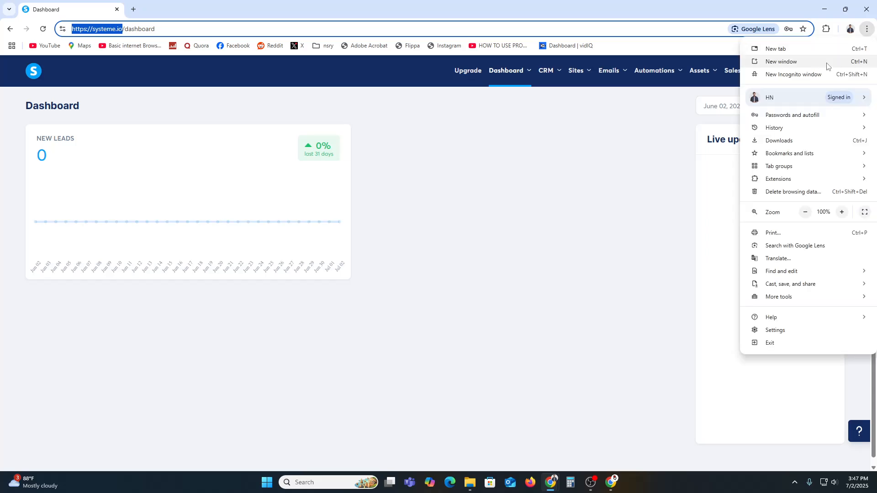
{"action": "left_click", "coordinate": [813, 73]}
{"action": "key", "text": "ctrl+v"}
{"action": "key", "text": "Return"}
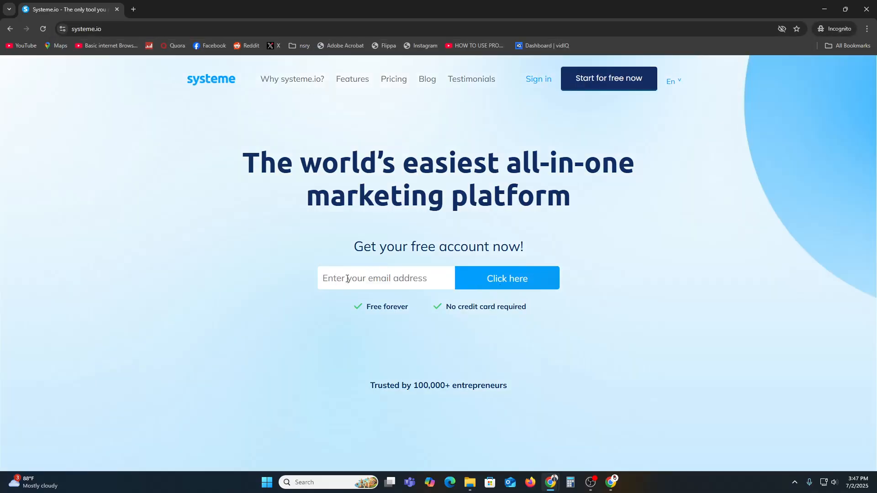
Try to submit the free account form without an email address, and return to the dashboard window.
{"action": "left_click", "coordinate": [362, 277]}
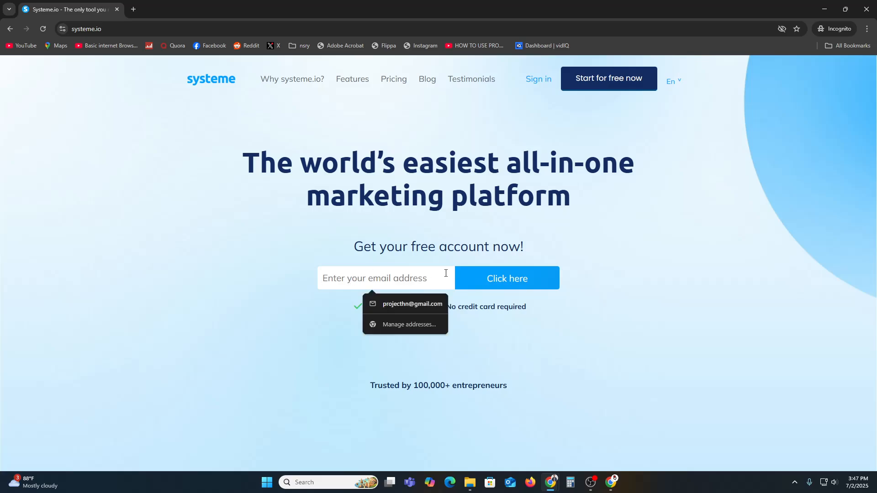
{"action": "left_click", "coordinate": [511, 286]}
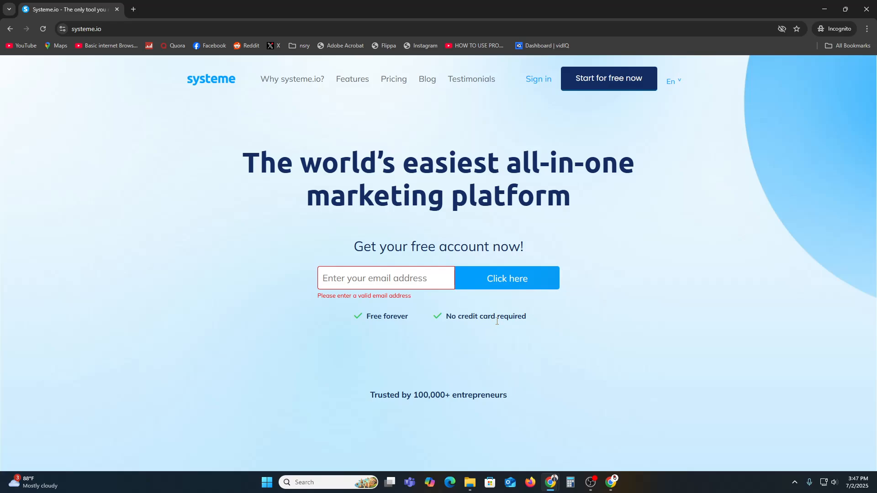
{"action": "left_click", "coordinate": [825, 4]}
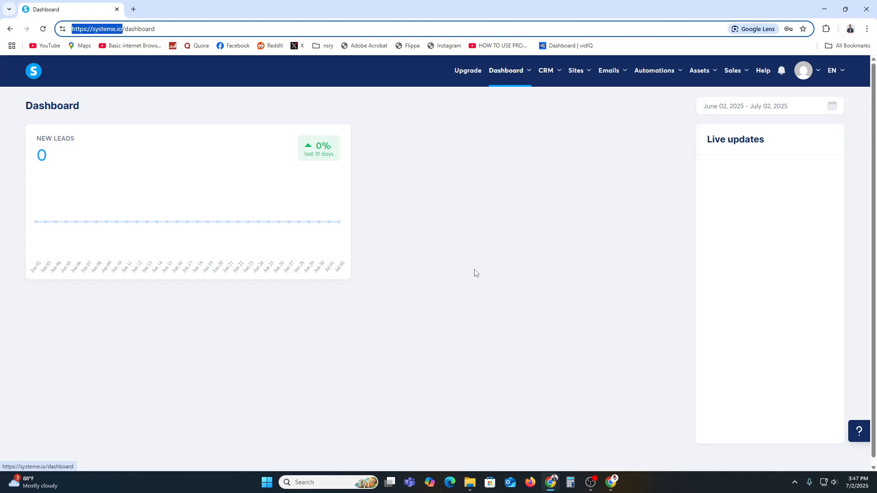
View the Communities list among the account's assets, and open the Courses list.
{"action": "mouse_move", "coordinate": [729, 73]}
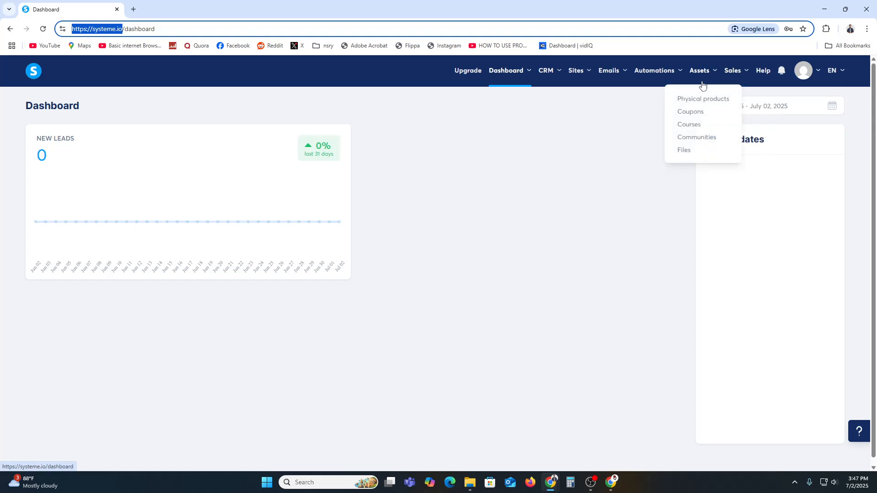
{"action": "left_click", "coordinate": [697, 139]}
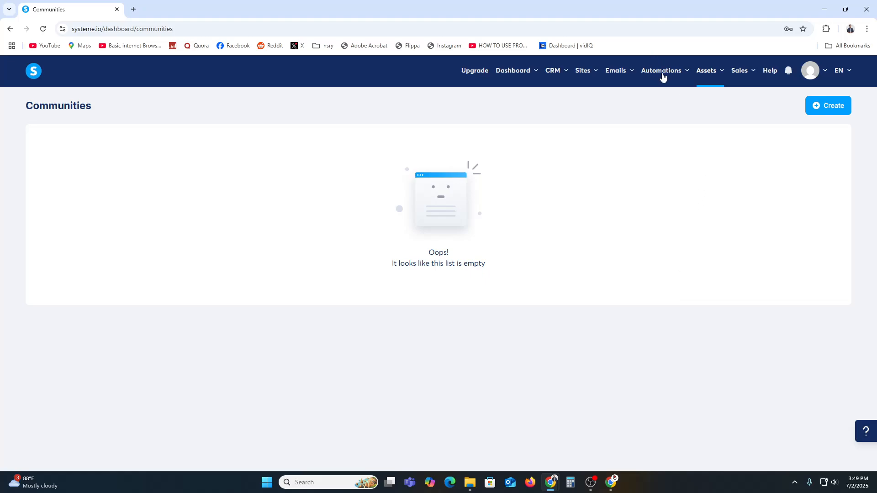
{"action": "mouse_move", "coordinate": [750, 77]}
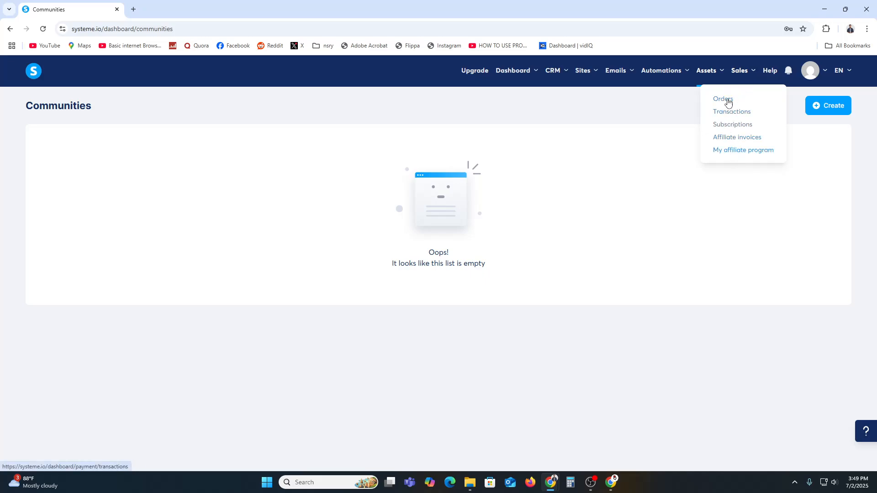
{"action": "mouse_move", "coordinate": [706, 71]}
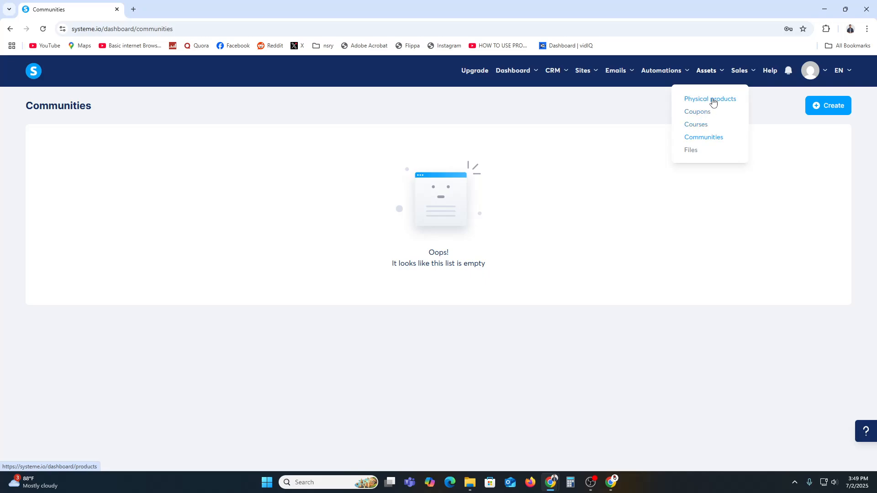
{"action": "left_click", "coordinate": [708, 124]}
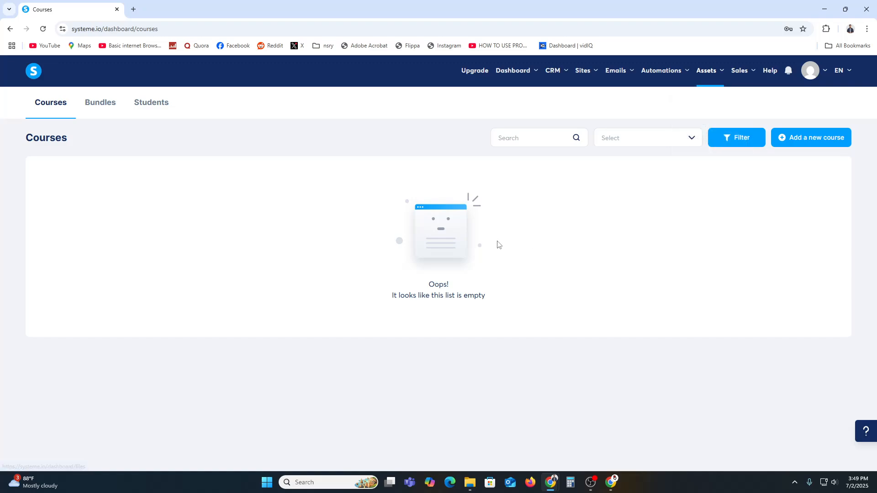
Add and save a new course named MAHIM with the URL path "a", keeping the preselected domain and theme.
{"action": "left_click", "coordinate": [817, 142]}
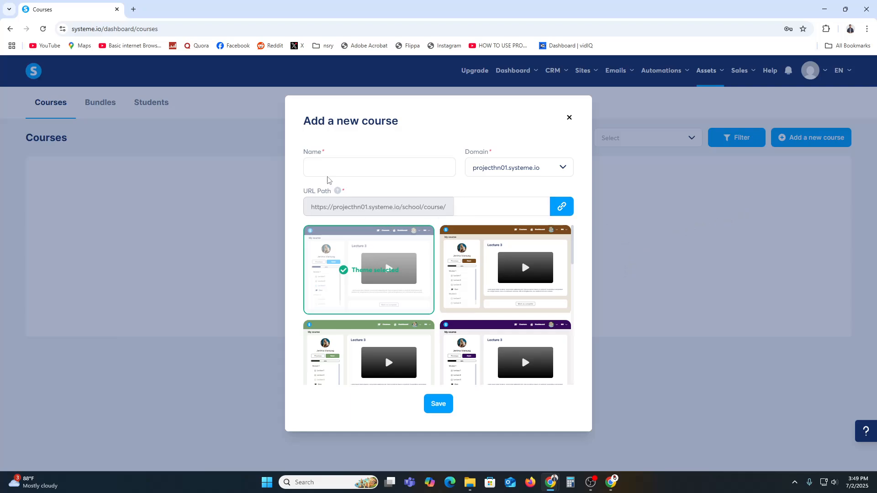
{"action": "left_click", "coordinate": [330, 166]}
{"action": "type", "text": "MAHIM"}
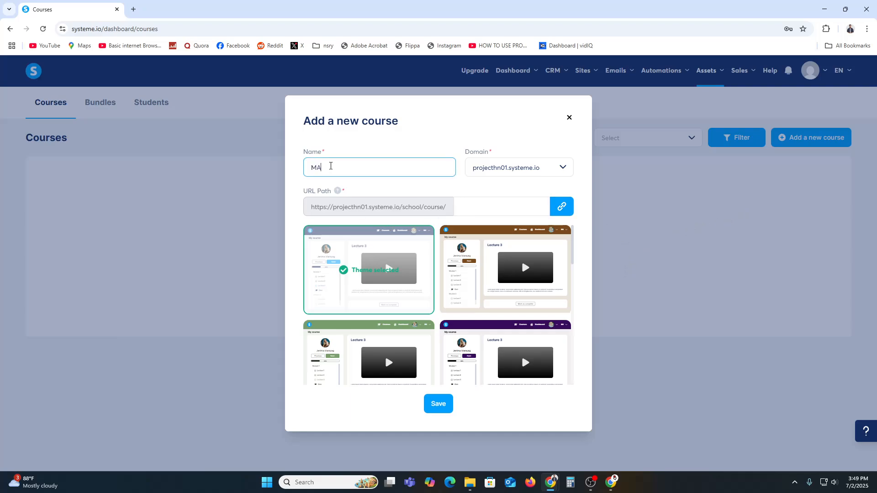
{"action": "mouse_move", "coordinate": [543, 223]}
{"action": "left_click", "coordinate": [516, 206]}
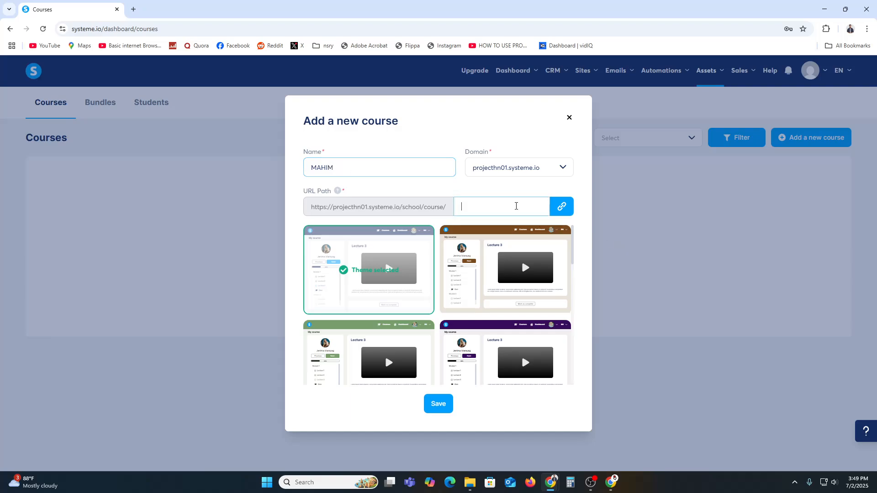
{"action": "type", "text": "a"}
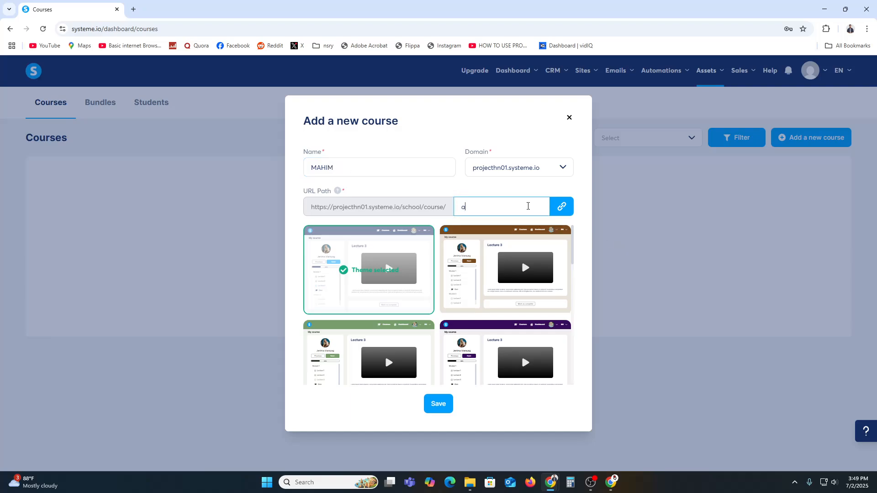
{"action": "left_click", "coordinate": [519, 190]}
{"action": "scroll", "coordinate": [519, 249], "scroll_direction": "down", "scroll_amount": 3}
{"action": "scroll", "coordinate": [503, 297], "scroll_direction": "up", "scroll_amount": 3}
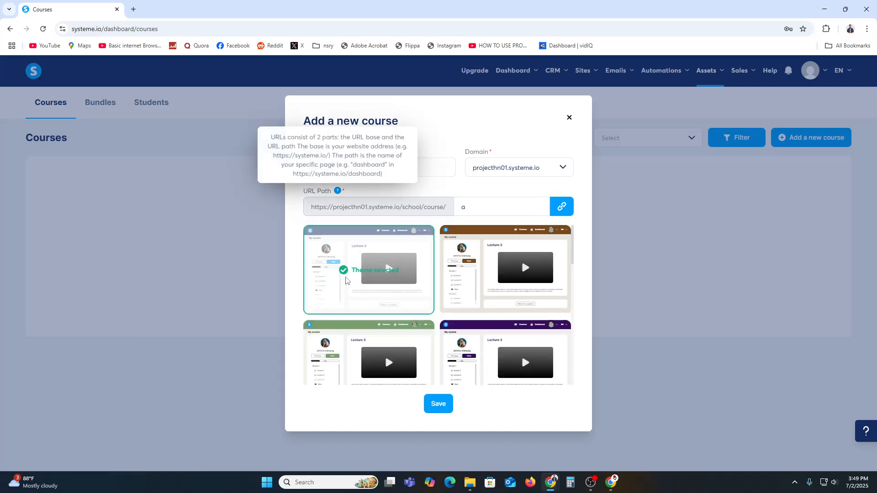
{"action": "left_click", "coordinate": [437, 413]}
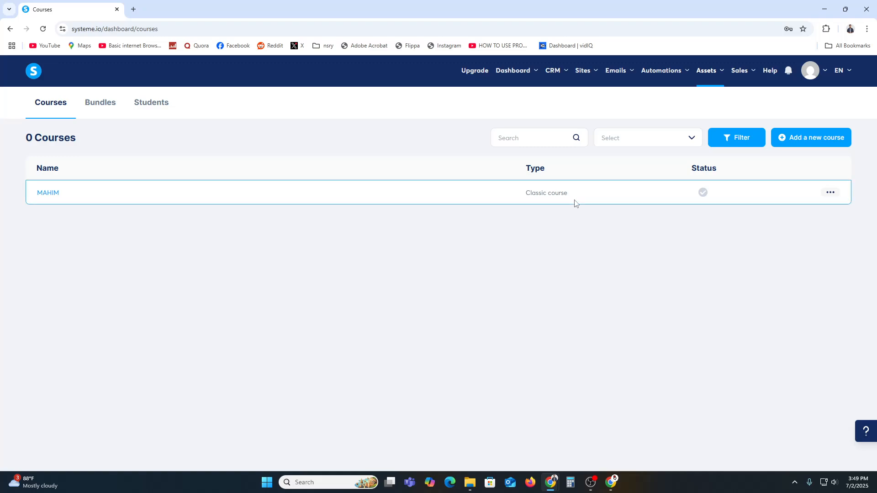
View the MAHIM course's page as students see it, and return to the Courses list.
{"action": "left_click", "coordinate": [829, 196]}
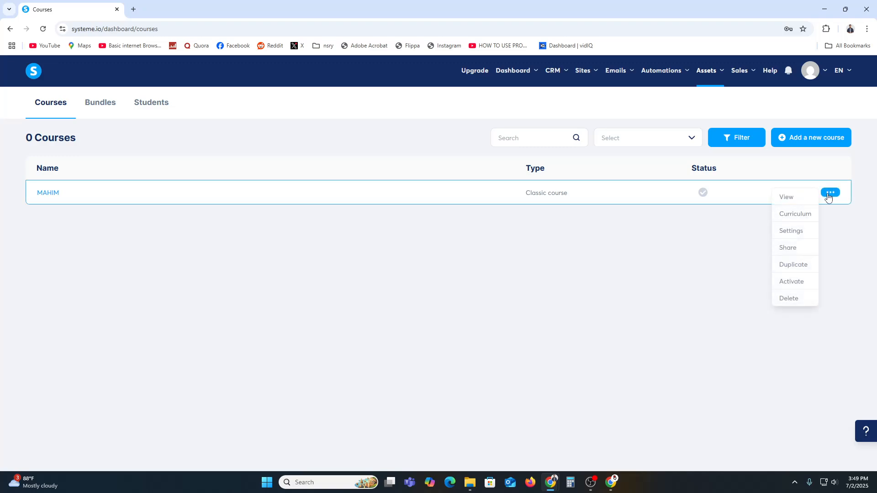
{"action": "left_click", "coordinate": [793, 201]}
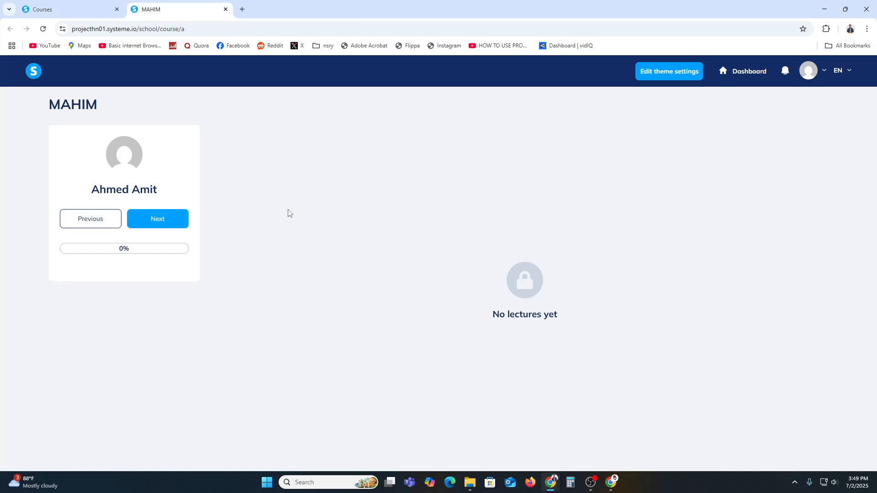
{"action": "left_click", "coordinate": [84, 3]}
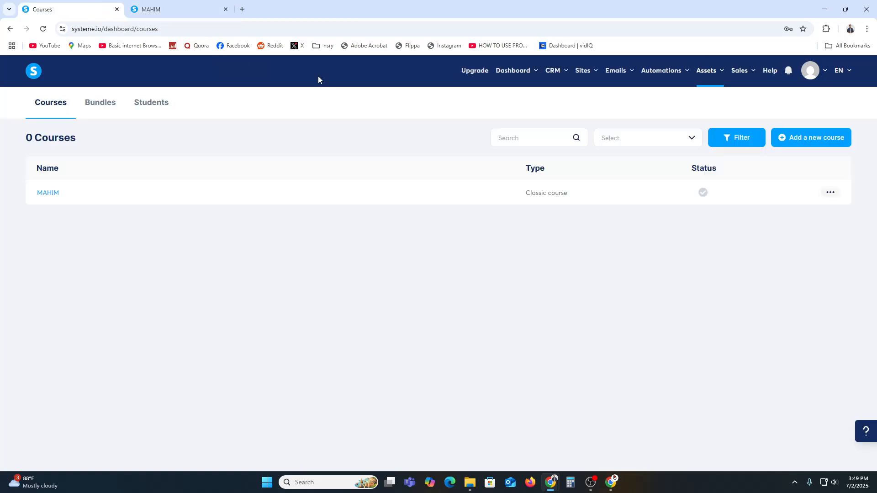
Create a community named STUDENTS with the path "students", keeping the preselected domain and automatic post approval enabled.
{"action": "mouse_move", "coordinate": [734, 72]}
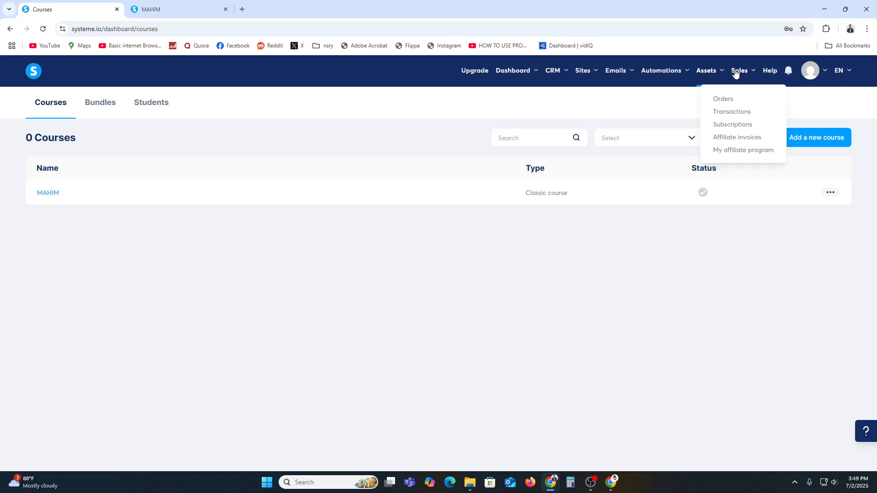
{"action": "mouse_move", "coordinate": [706, 73]}
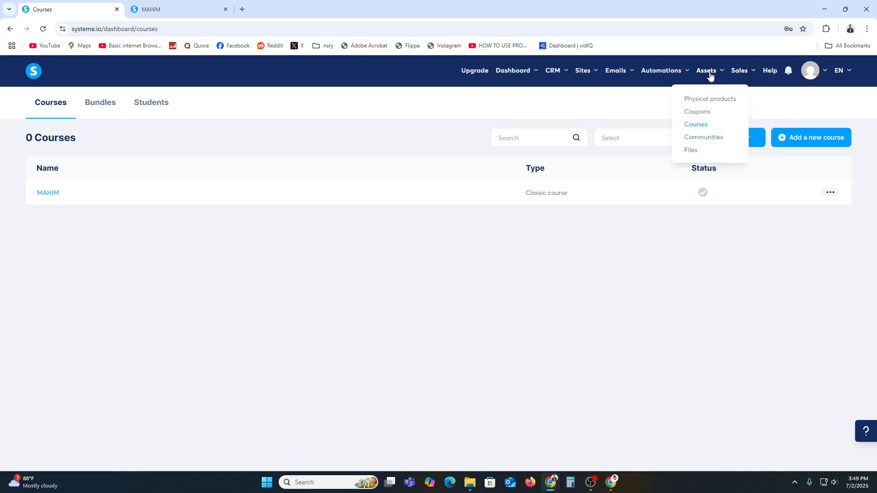
{"action": "left_click", "coordinate": [701, 139]}
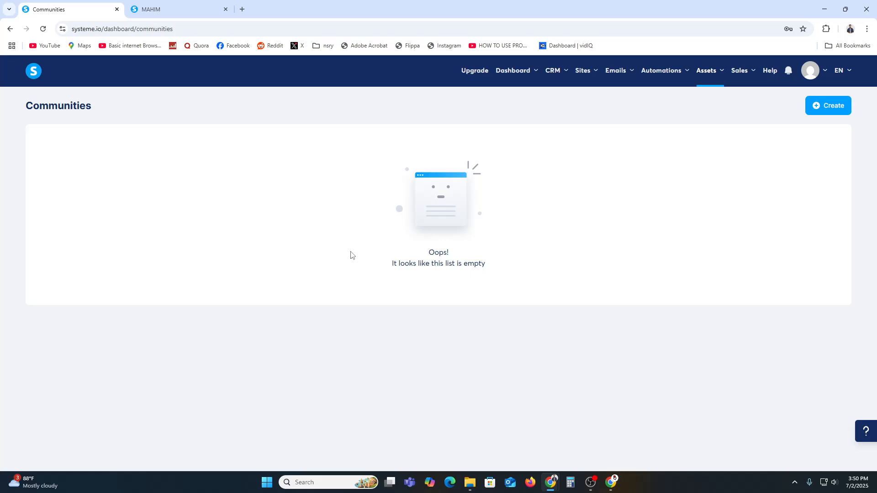
{"action": "left_click", "coordinate": [829, 107]}
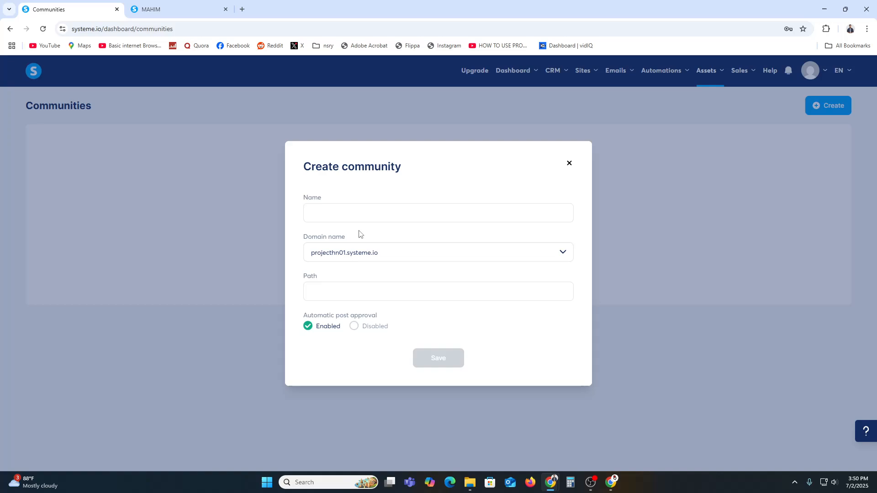
{"action": "left_click", "coordinate": [358, 254]}
{"action": "left_click", "coordinate": [344, 214]}
{"action": "left_click", "coordinate": [344, 214]}
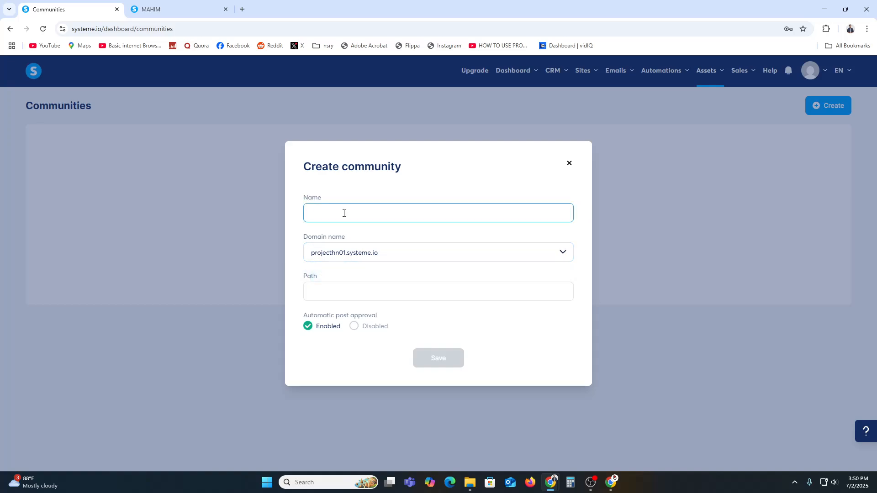
{"action": "type", "text": "STUDENTS"}
{"action": "left_click", "coordinate": [333, 287]}
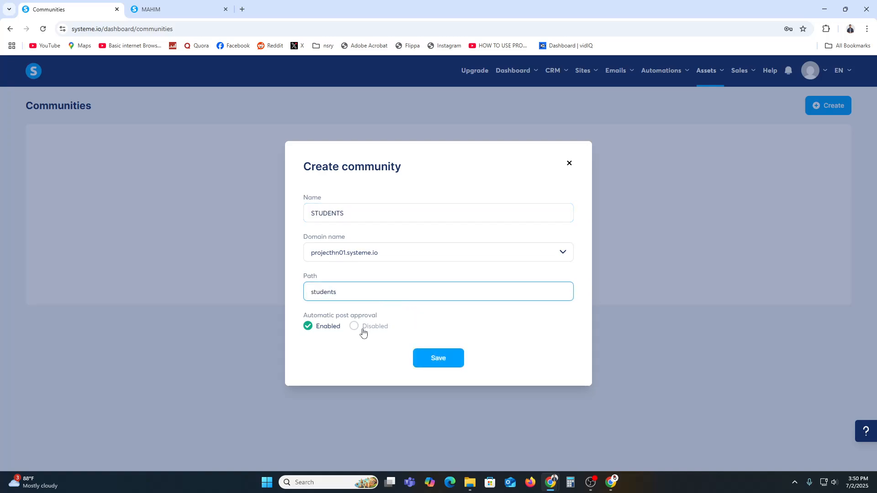
{"action": "left_click", "coordinate": [445, 361]}
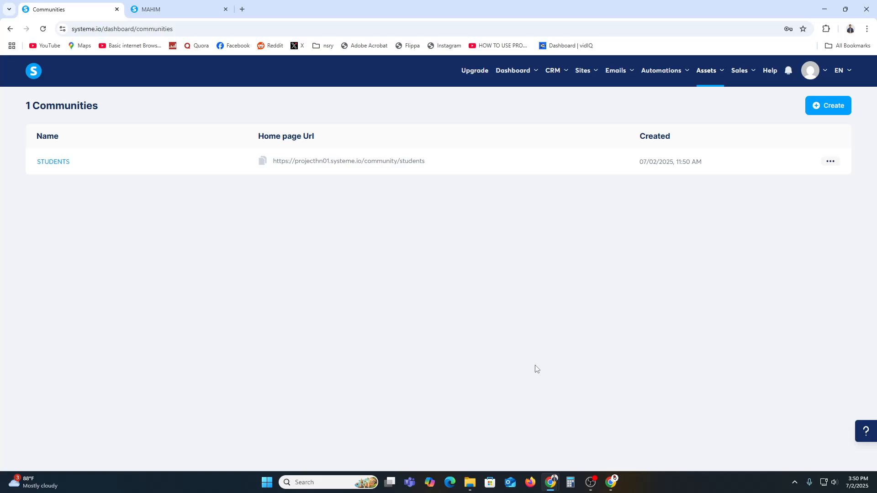
Copy the STUDENTS community's home page URL, view it in a new browser tab, and return to the Communities list.
{"action": "triple_click", "coordinate": [372, 163]}
{"action": "key", "text": "ctrl+c"}
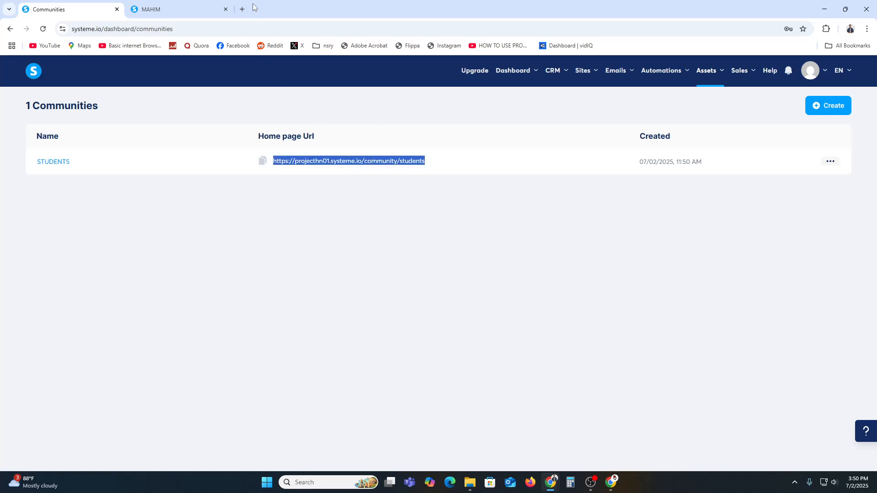
{"action": "left_click", "coordinate": [245, 9]}
{"action": "key", "text": "ctrl+v"}
{"action": "key", "text": "Return"}
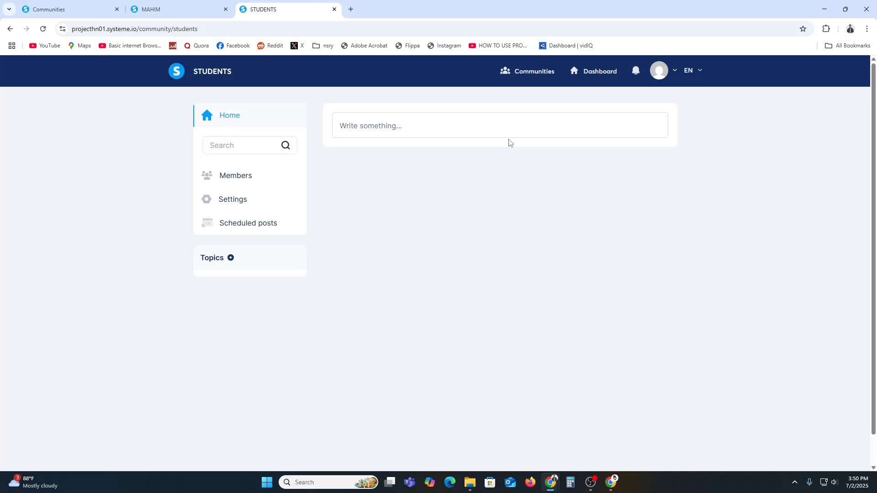
{"action": "left_click", "coordinate": [39, 2]}
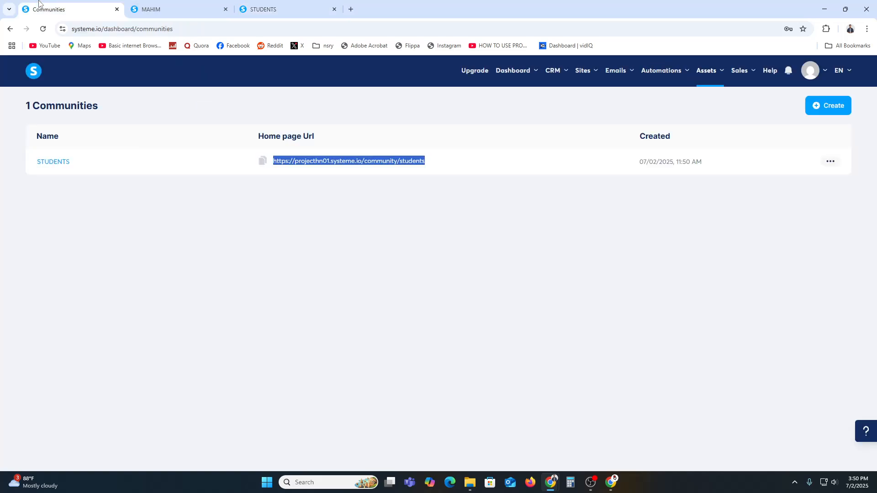
Change the STUDENTS community's type to Public Community in its settings and save the change.
{"action": "left_click", "coordinate": [830, 162]}
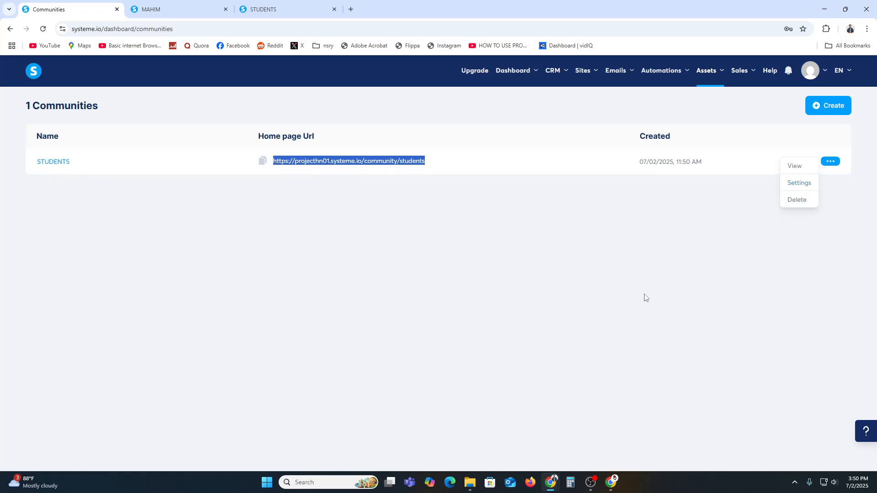
{"action": "left_click", "coordinate": [50, 165]}
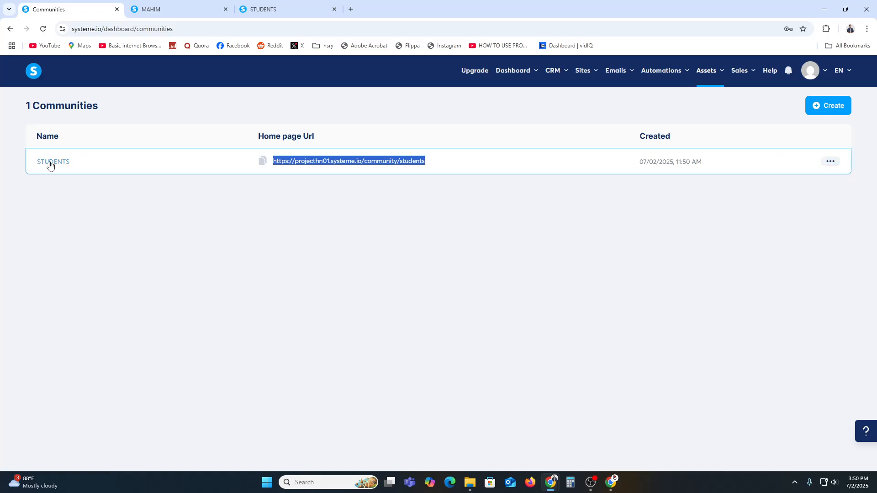
{"action": "left_click", "coordinate": [51, 163]}
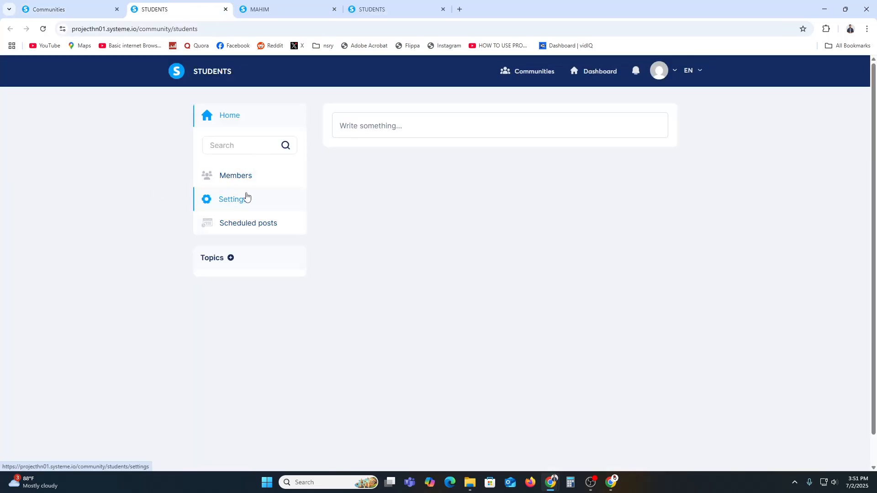
{"action": "left_click", "coordinate": [246, 198]}
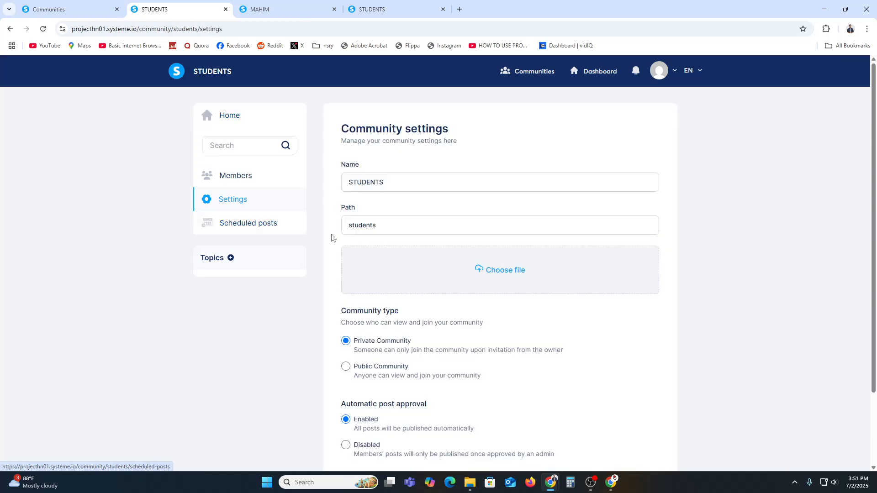
{"action": "scroll", "coordinate": [415, 254], "scroll_direction": "down", "scroll_amount": 2}
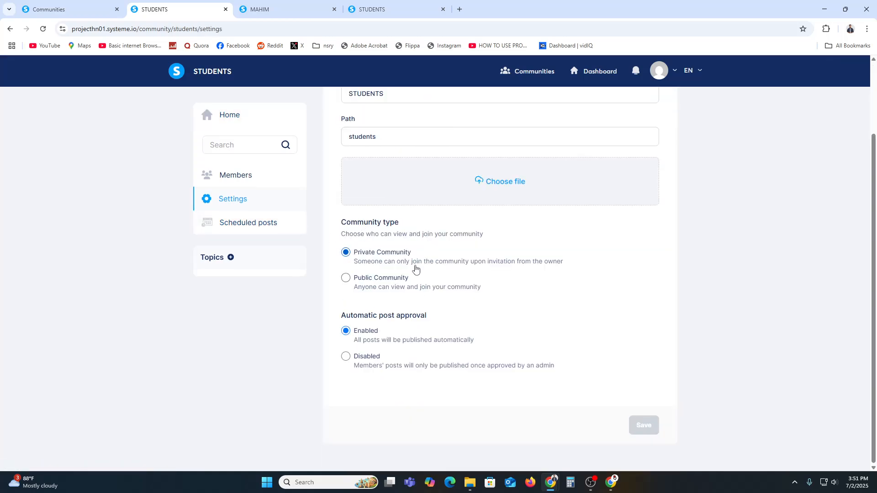
{"action": "left_click", "coordinate": [372, 284]}
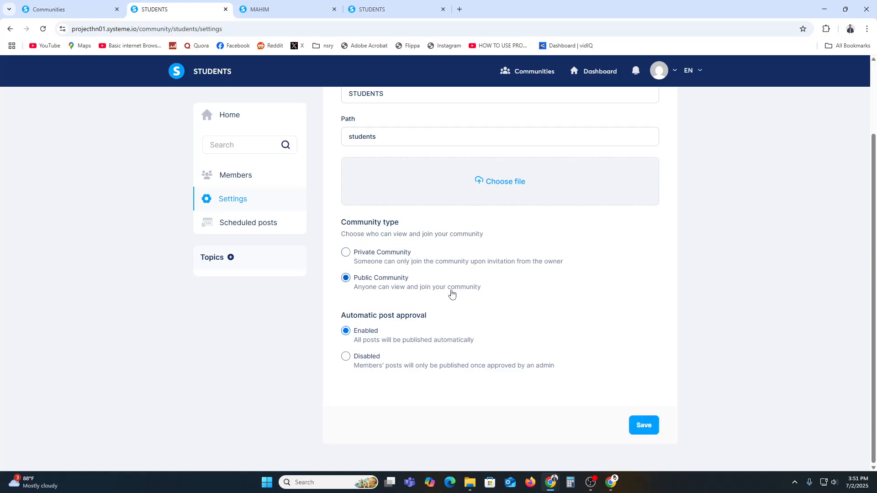
{"action": "left_click", "coordinate": [644, 425]}
Create a topic named "Introductions" with the path "introductions" in the STUDENTS community, and open it.
{"action": "scroll", "coordinate": [596, 425], "scroll_direction": "up", "scroll_amount": 2}
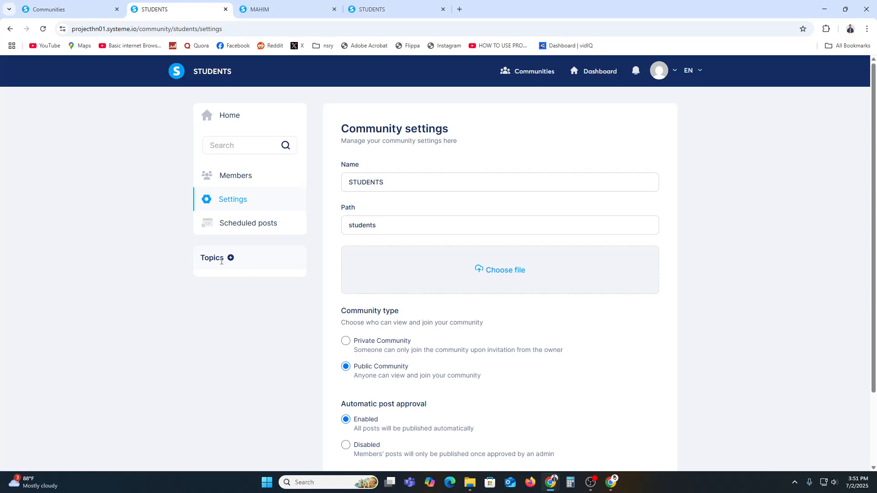
{"action": "left_click", "coordinate": [231, 258]}
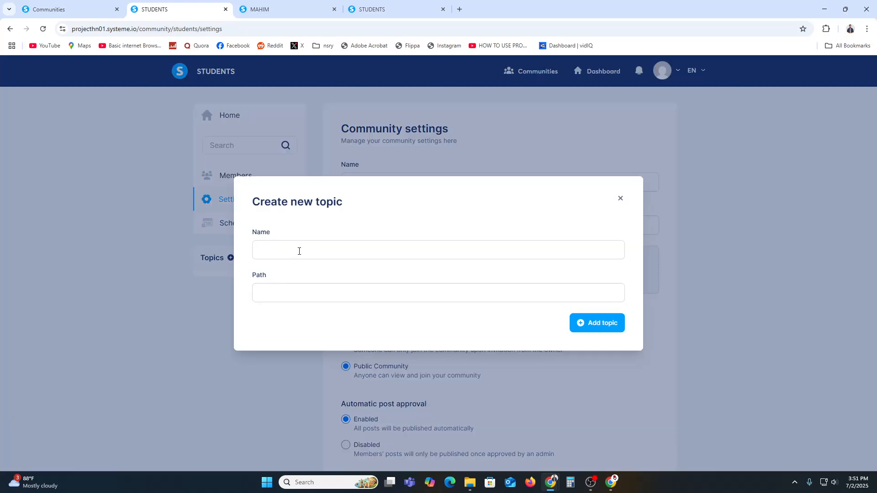
{"action": "type", "text": "Introductions"}
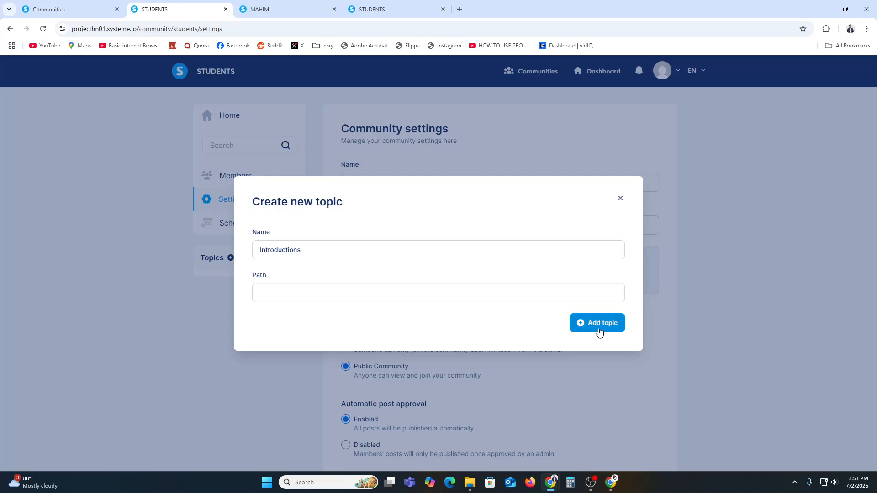
{"action": "left_click", "coordinate": [599, 331]}
{"action": "double_click", "coordinate": [278, 243]}
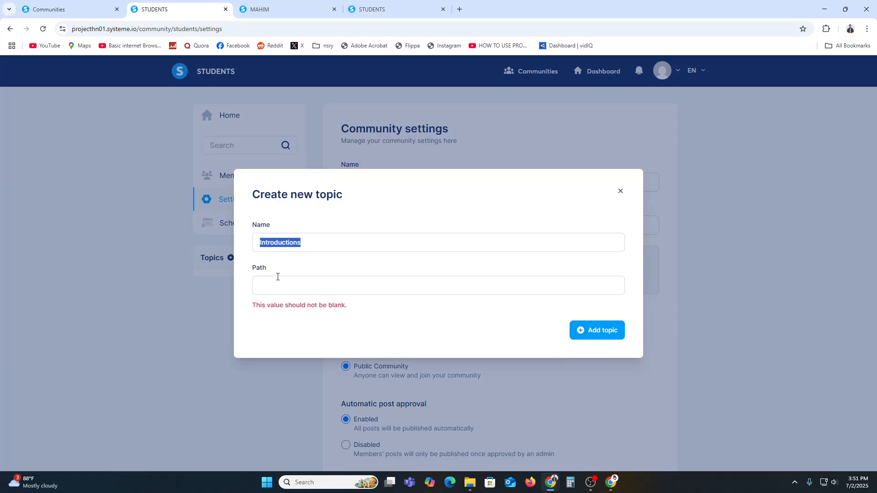
{"action": "left_click", "coordinate": [277, 277]}
{"action": "key", "text": "ctrl+v"}
{"action": "key", "text": "ctrl+a"}
{"action": "key", "text": "ctrl+v"}
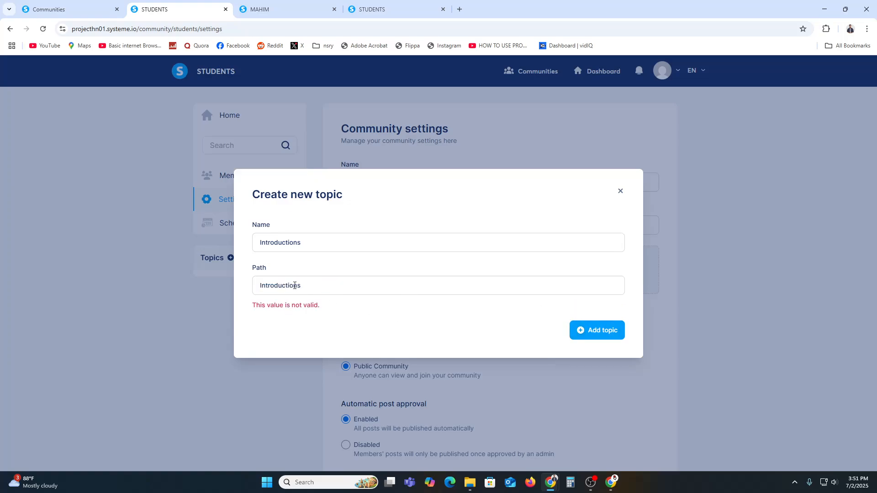
{"action": "key", "text": "BackSpace"}
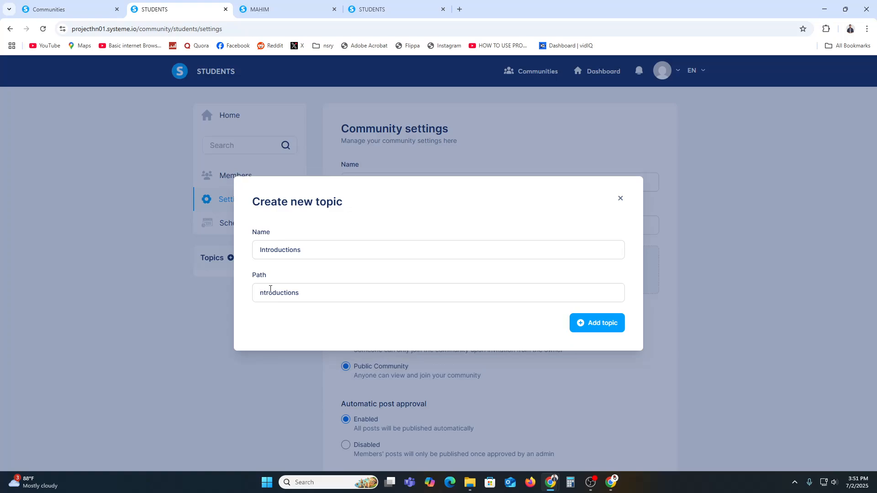
{"action": "type", "text": "i"}
{"action": "left_click", "coordinate": [597, 330]}
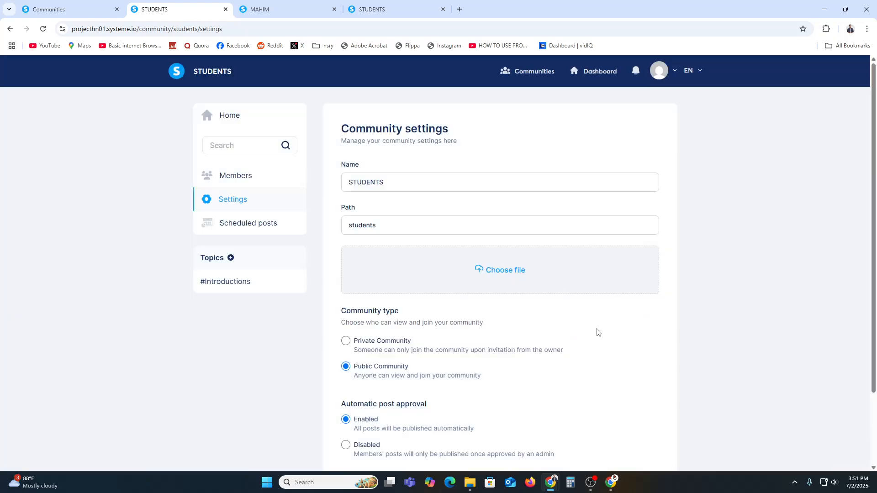
{"action": "left_click", "coordinate": [226, 285]}
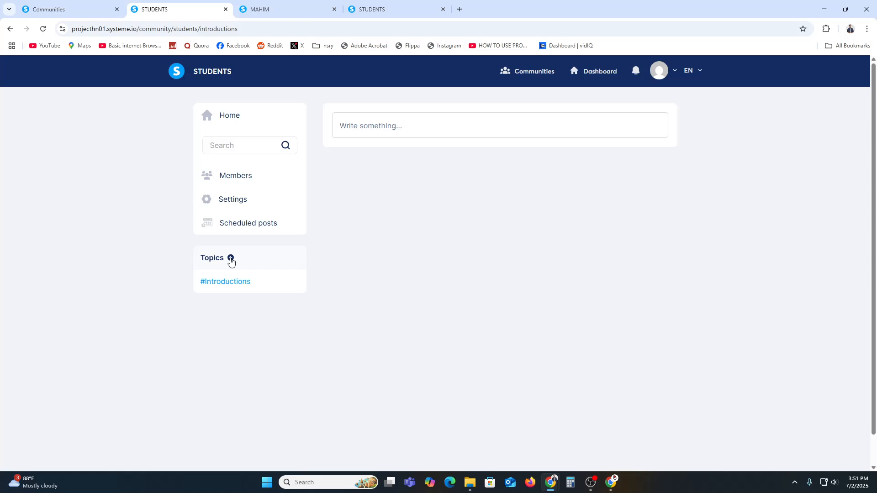
Add a topic named "Questions" to the STUDENTS community.
{"action": "left_click", "coordinate": [230, 257]}
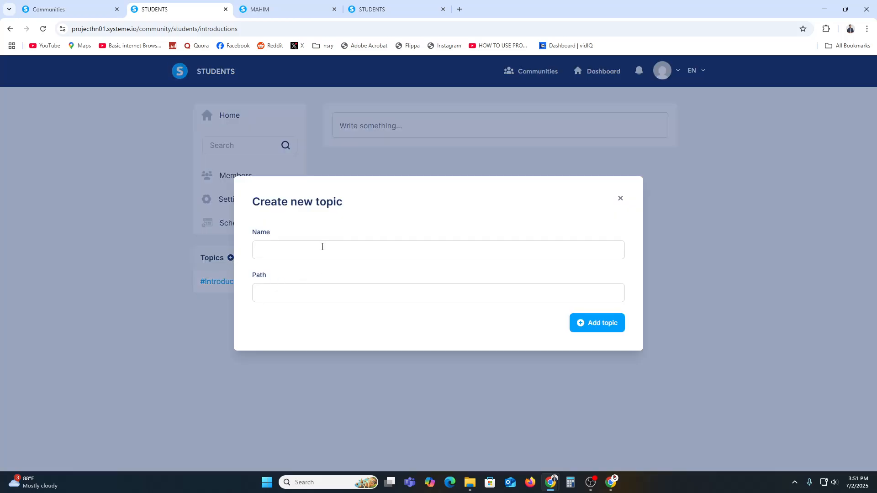
{"action": "type", "text": "Questions"}
{"action": "left_click", "coordinate": [327, 295]}
{"action": "left_click", "coordinate": [617, 329]}
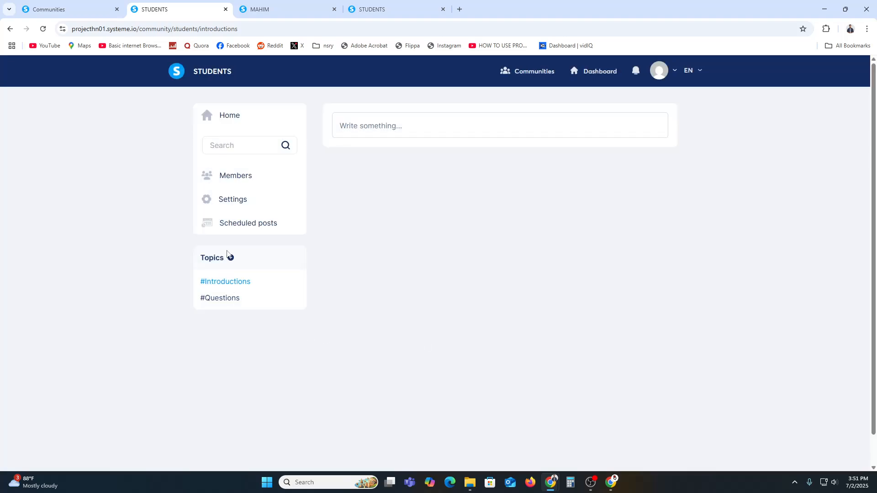
Add a topic named "Win & Success" to the STUDENTS community.
{"action": "left_click", "coordinate": [231, 258]}
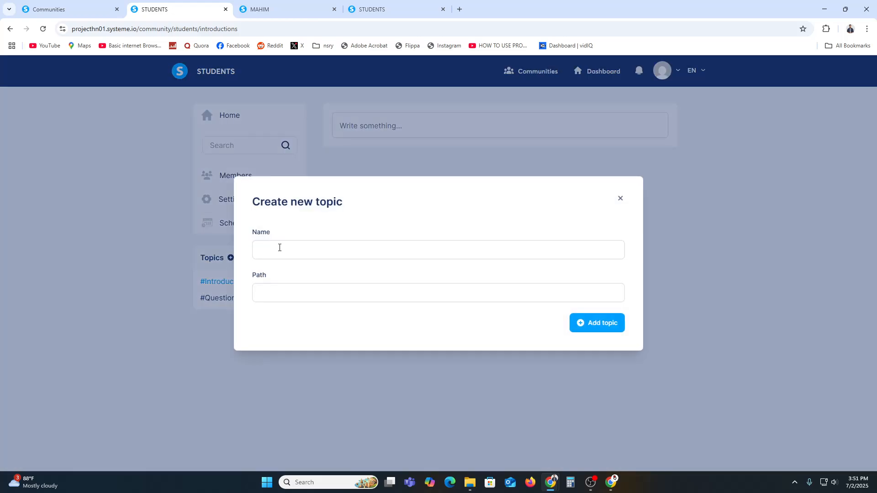
{"action": "type", "text": "w"}
{"action": "type", "text": "w"}
{"action": "type", "text": "in & Success"}
{"action": "left_click", "coordinate": [317, 294]}
{"action": "left_click", "coordinate": [591, 327]}
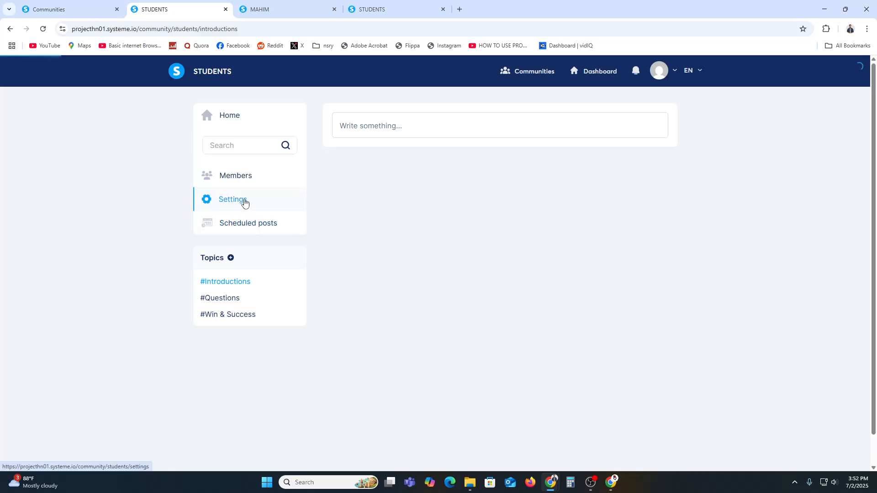
Review the community's type and post approval settings, and return to the Introductions topic.
{"action": "left_click", "coordinate": [243, 201]}
{"action": "scroll", "coordinate": [483, 295], "scroll_direction": "down", "scroll_amount": 2}
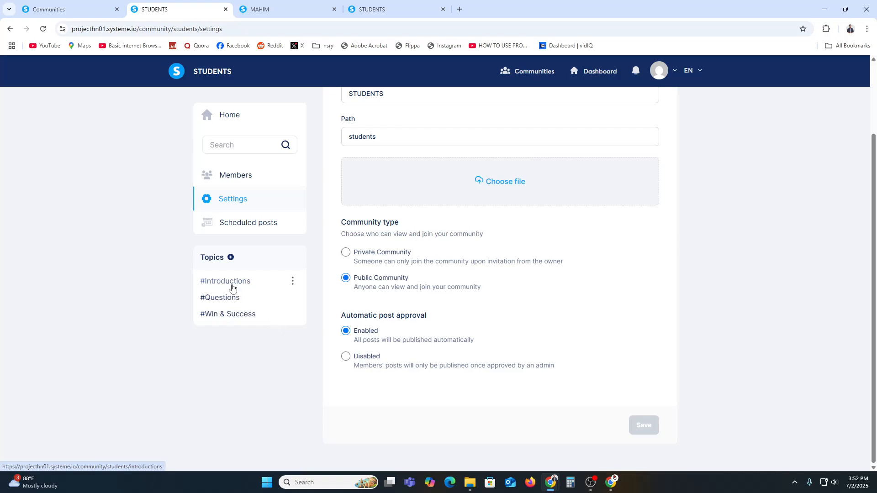
{"action": "left_click", "coordinate": [231, 286]}
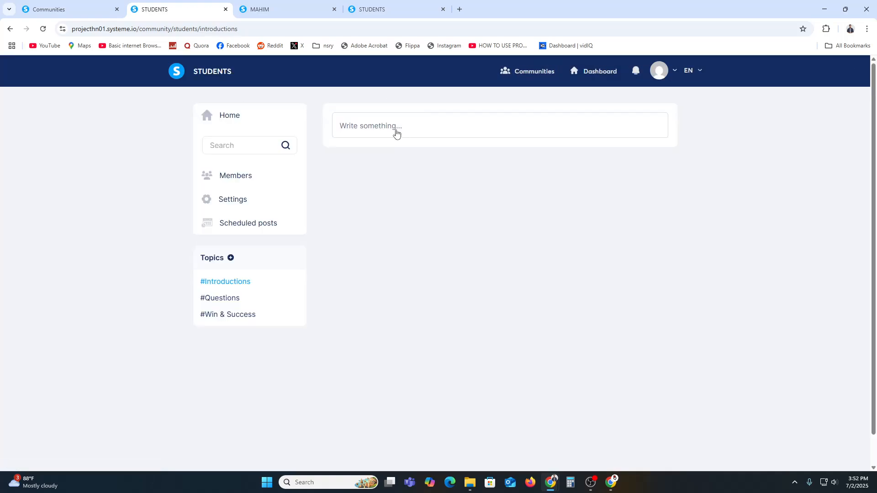
Start a post titled "I am new Content Creator" with the path "i-am-new-content-creator" under the Introductions topic.
{"action": "left_click", "coordinate": [396, 132]}
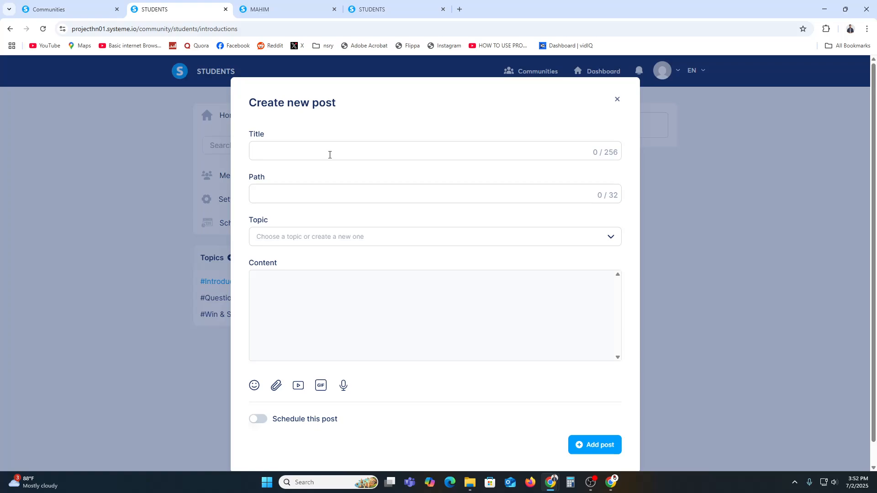
{"action": "type", "text": "I am new Content Creator"}
{"action": "left_click", "coordinate": [328, 191]}
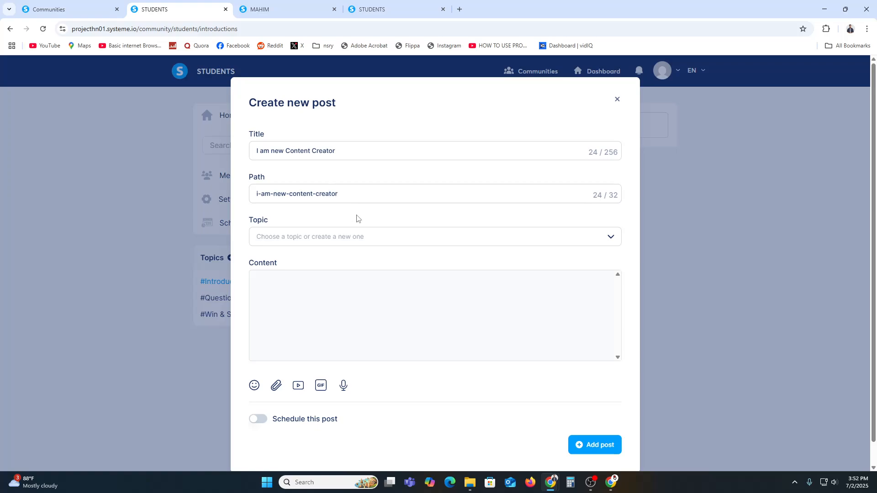
{"action": "left_click", "coordinate": [325, 237]}
{"action": "left_click", "coordinate": [313, 254]}
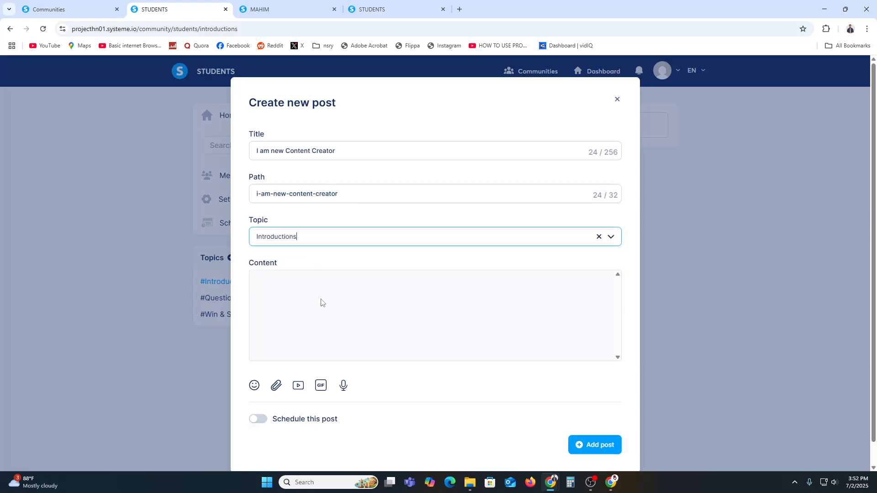
Write "Hi, I hope you already subscribe our youtube channel and also hit the like button." as the post's content and publish it.
{"action": "left_click", "coordinate": [323, 304]}
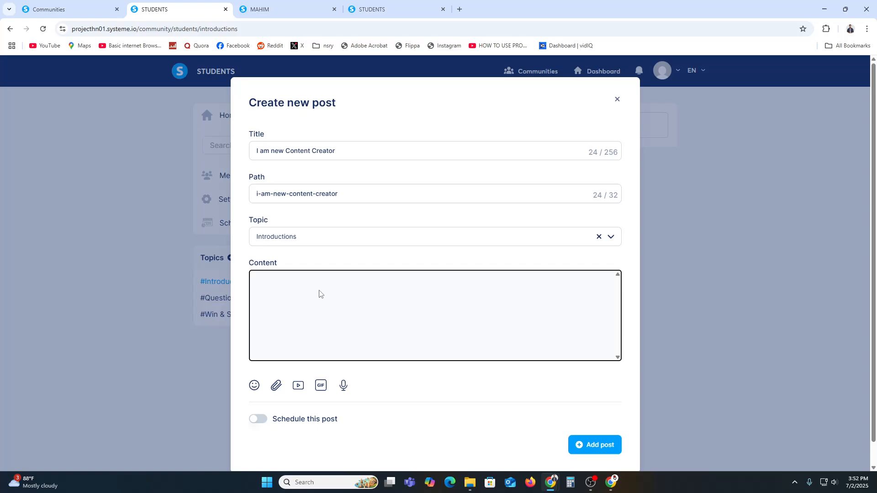
{"action": "type", "text": "Hi, I hope you already subscribe ou"}
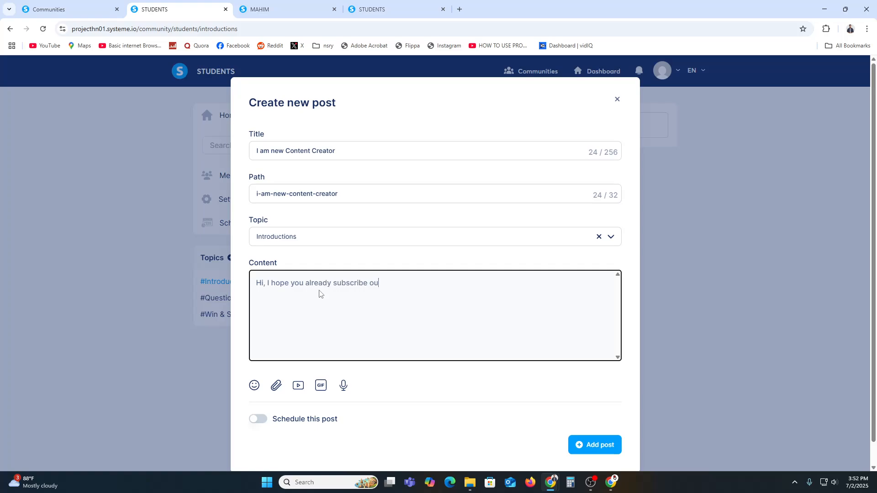
{"action": "type", "text": "r youtube channel and Li"}
{"action": "key", "text": "BackSpace"}
{"action": "type", "text": "also hit the "}
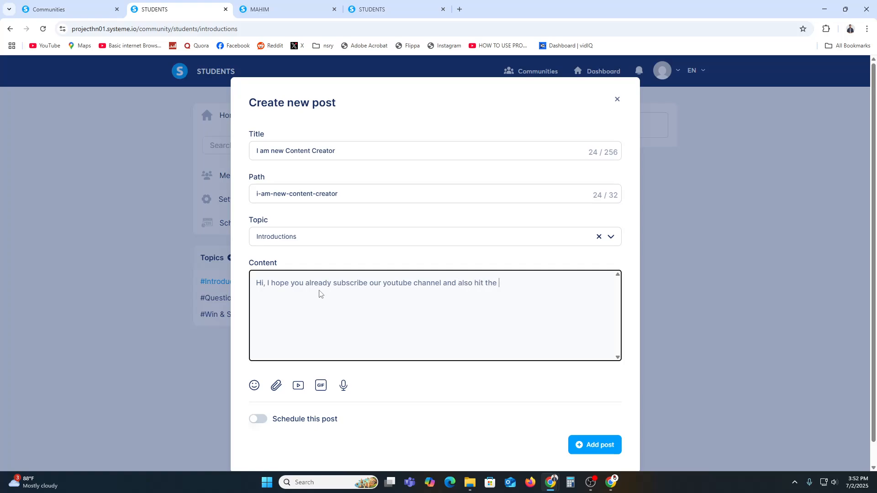
{"action": "type", "text": "like button."}
{"action": "scroll", "coordinate": [422, 411], "scroll_direction": "down", "scroll_amount": 1}
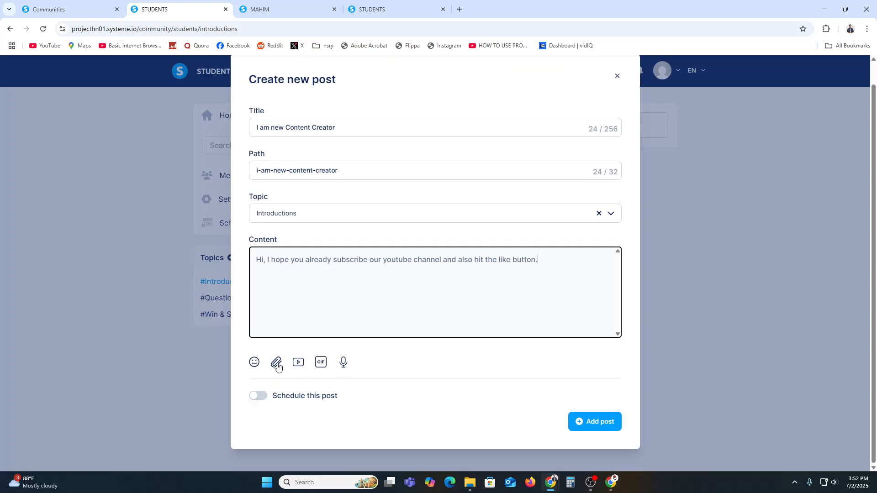
{"action": "left_click", "coordinate": [603, 425]}
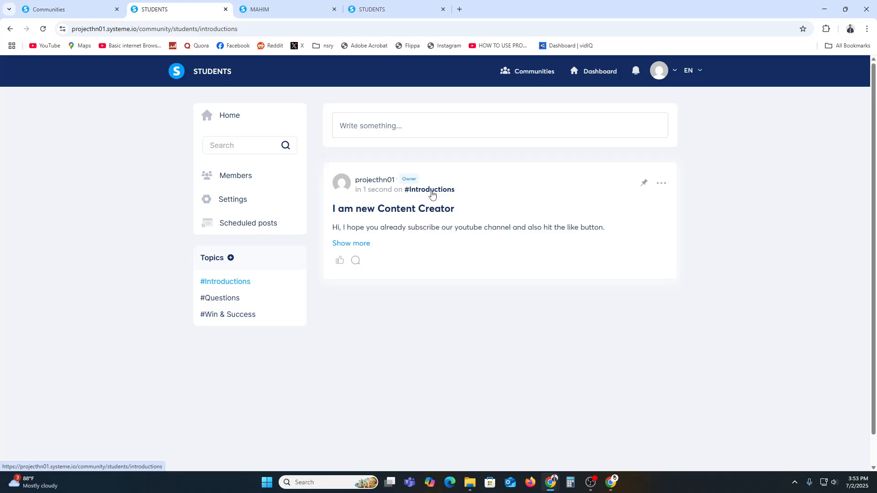
View the "I am new Content Creator" post in full with its comment area, and pin the post to the community's home.
{"action": "left_click", "coordinate": [361, 246]}
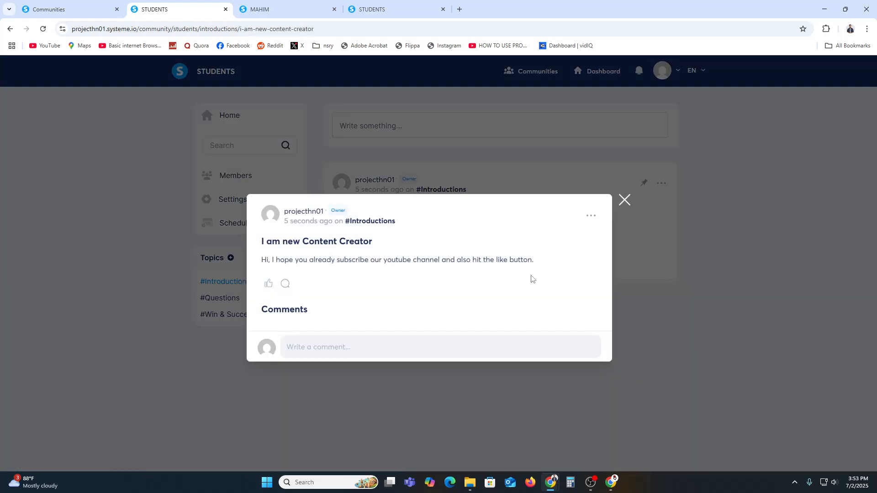
{"action": "left_click", "coordinate": [359, 348]}
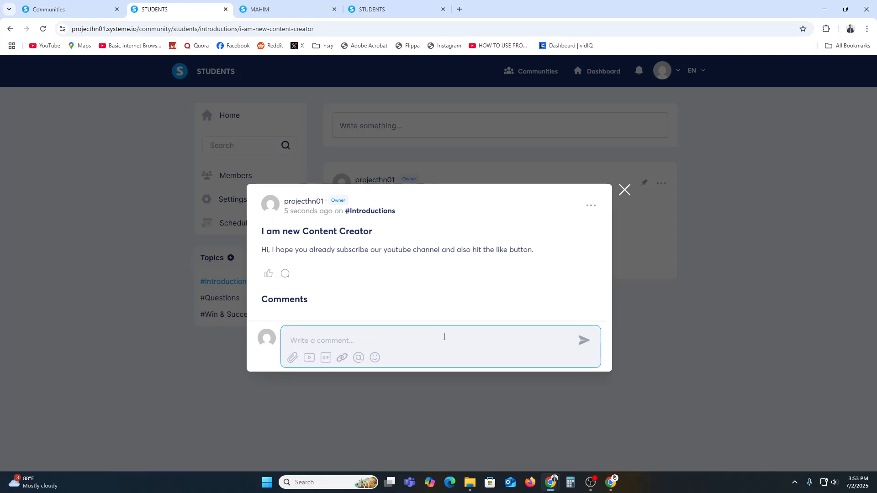
{"action": "left_click", "coordinate": [720, 254]}
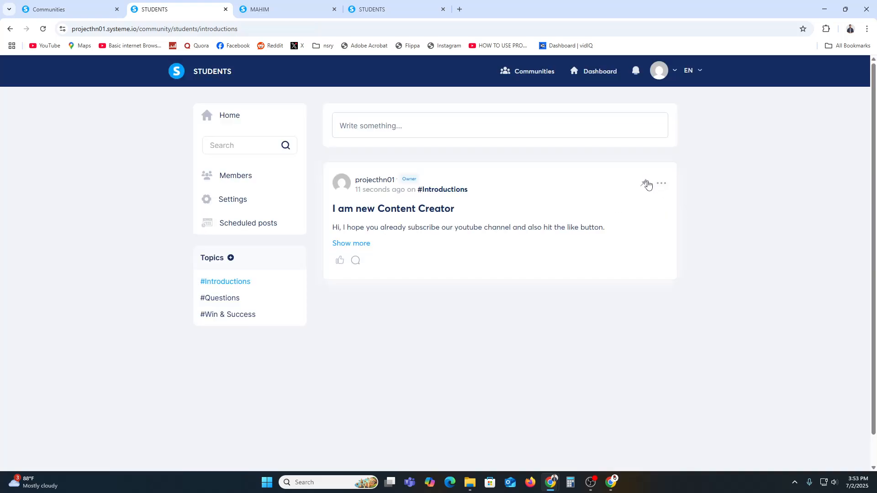
{"action": "left_click", "coordinate": [644, 184]}
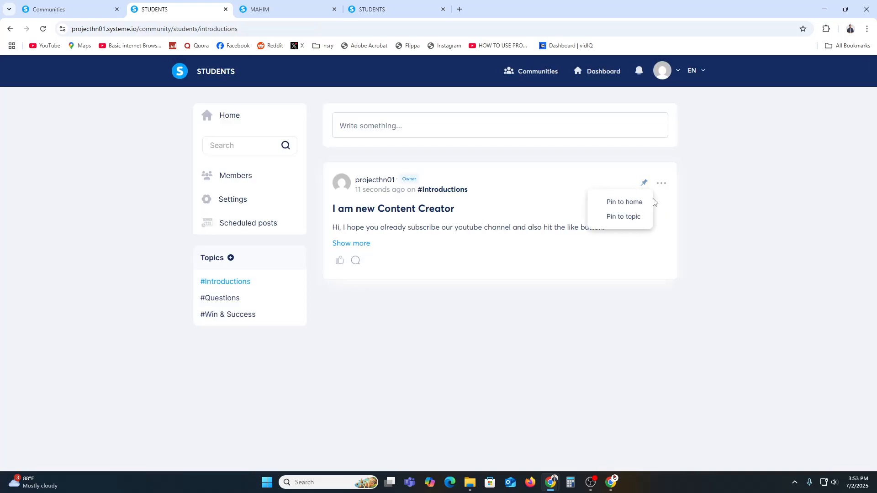
{"action": "left_click", "coordinate": [624, 203]}
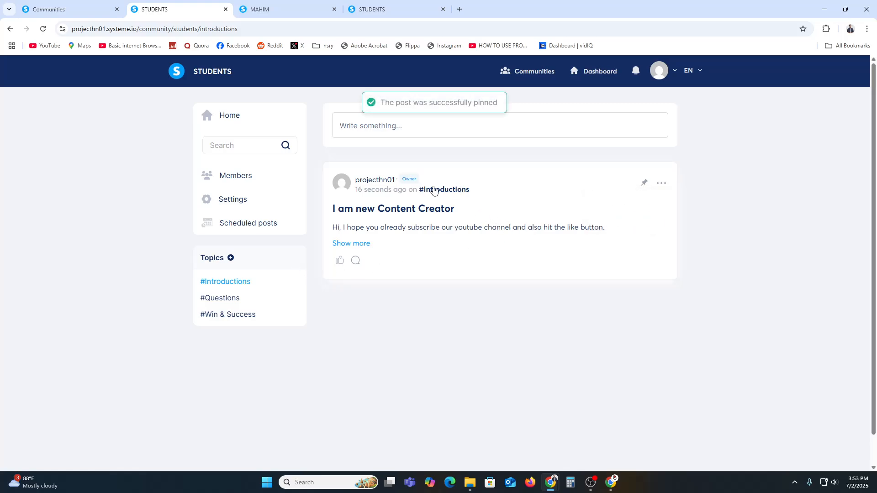
Copy the community's base address without the topic part and open it in a new incognito window.
{"action": "left_click_drag", "start_coordinate": [200, 29], "coordinate": [71, 29]}
{"action": "key", "text": "ctrl+c"}
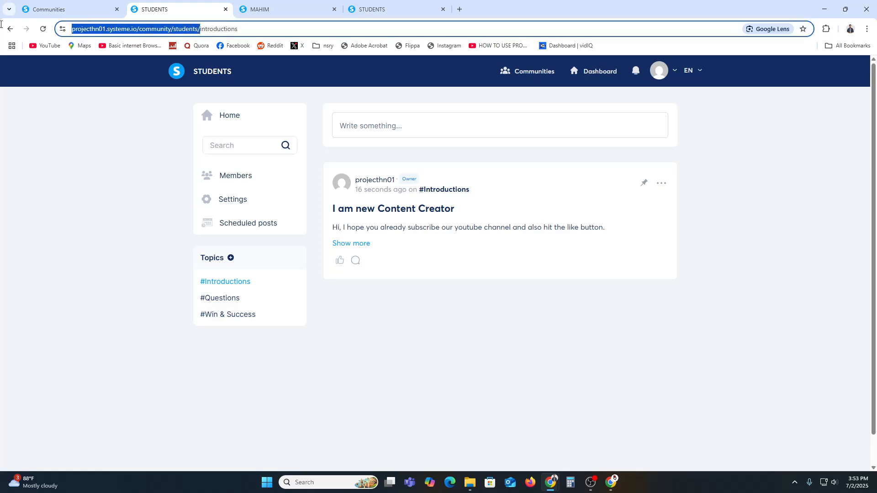
{"action": "left_click", "coordinate": [867, 29]}
{"action": "left_click", "coordinate": [815, 75]}
{"action": "key", "text": "ctrl+v"}
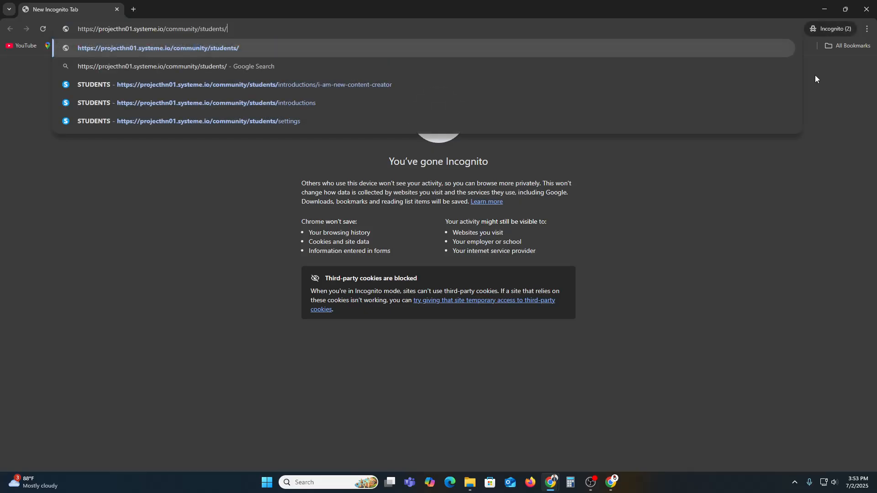
{"action": "key", "text": "Return"}
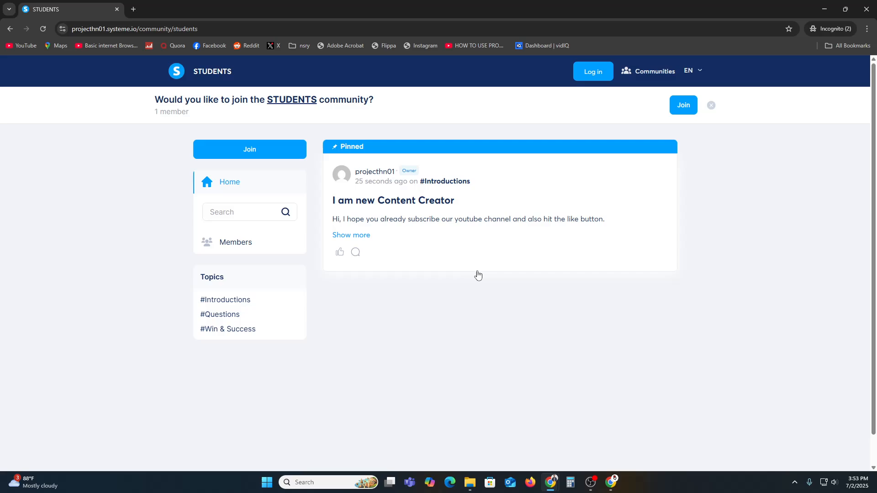
Examine the pinned post on the community's home as a visitor, and return to the owner's browser window.
{"action": "double_click", "coordinate": [356, 144]}
{"action": "left_click", "coordinate": [340, 258]}
{"action": "key", "text": "Tab"}
{"action": "left_click", "coordinate": [817, 5]}
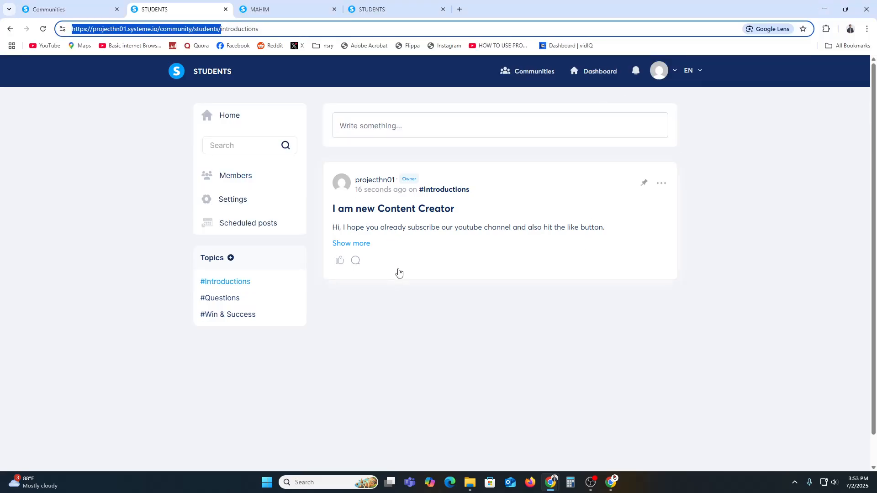
{"action": "left_click", "coordinate": [504, 364]}
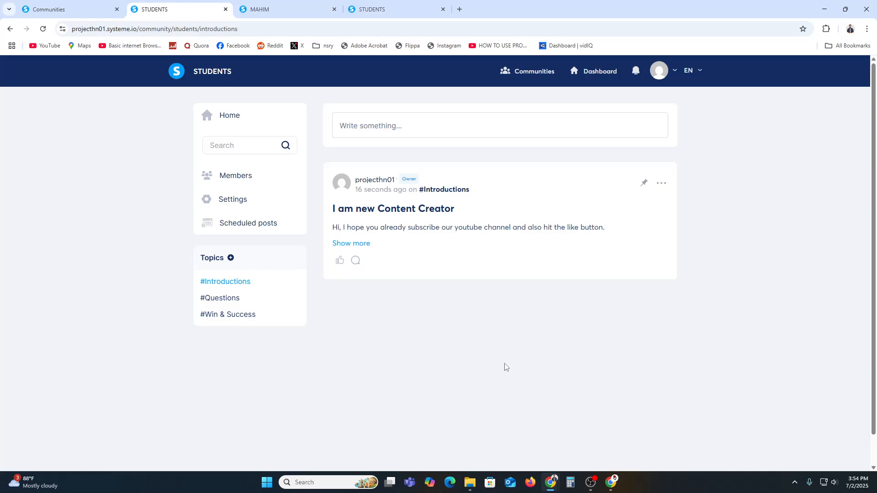
Copy the community's base address again and open the existing classic course's curriculum from the course list.
{"action": "left_click", "coordinate": [199, 30]}
{"action": "left_click", "coordinate": [69, 9]}
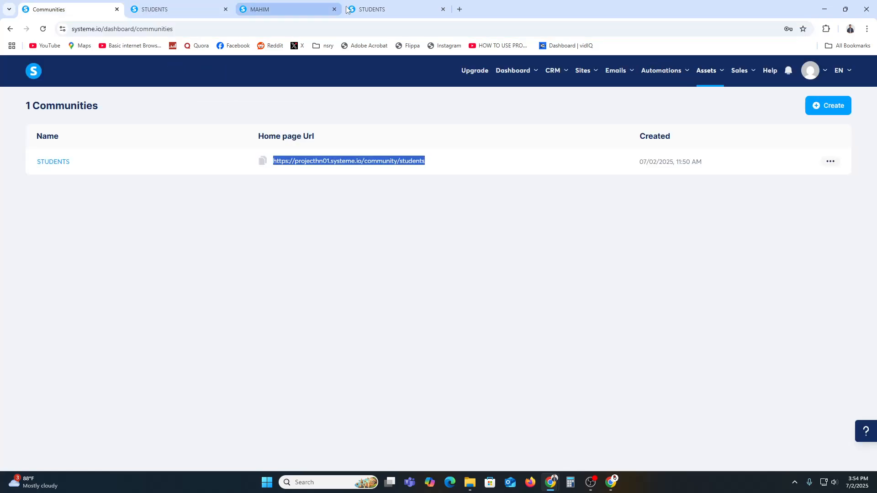
{"action": "mouse_move", "coordinate": [702, 77]}
{"action": "left_click", "coordinate": [705, 124]}
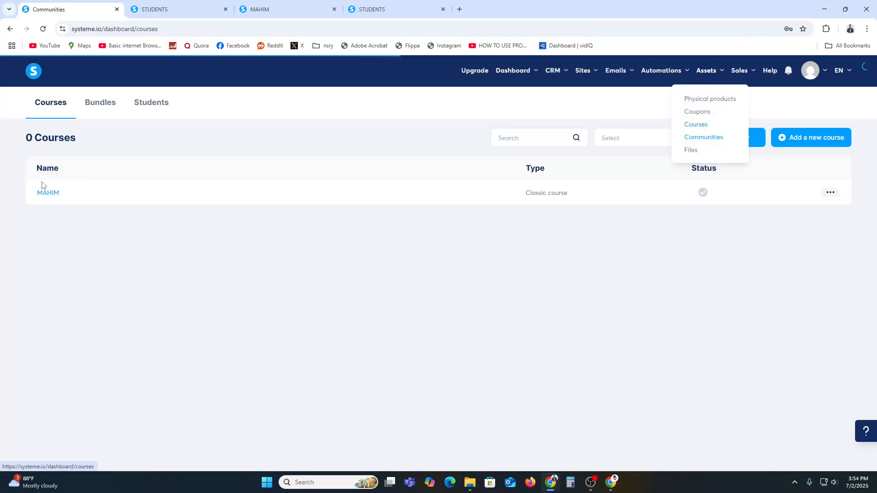
{"action": "left_click", "coordinate": [50, 193]}
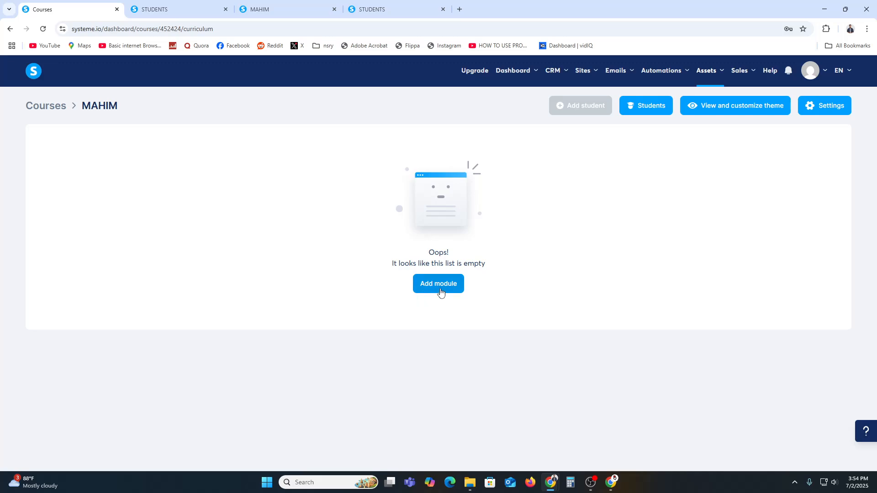
Create a module named "Join The Community" in the course.
{"action": "left_click", "coordinate": [439, 287]}
{"action": "left_click", "coordinate": [332, 267]}
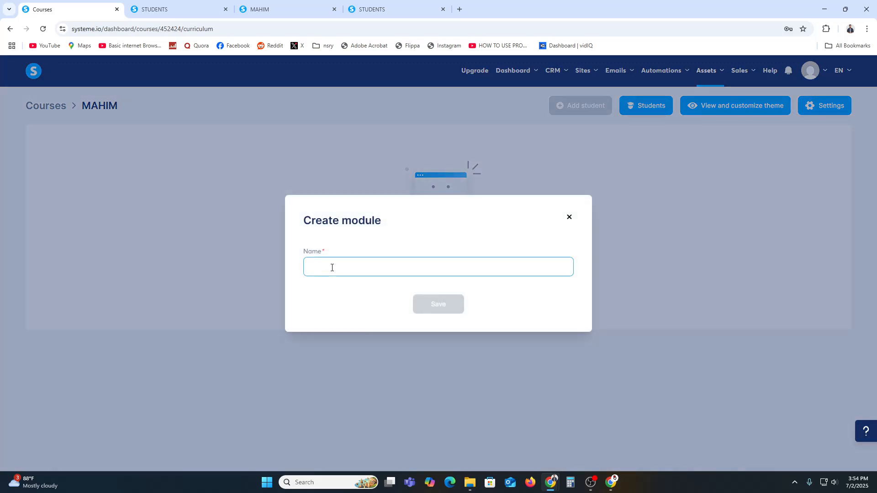
{"action": "type", "text": "Join "}
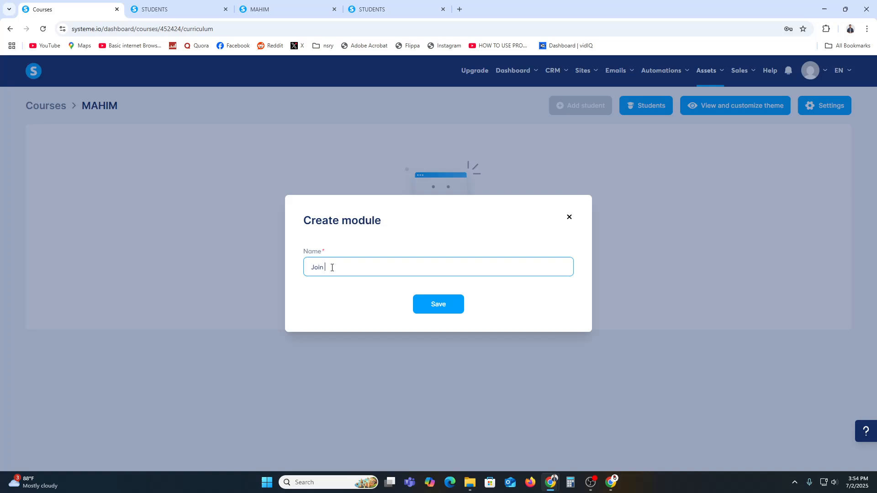
{"action": "type", "text": "The Community"}
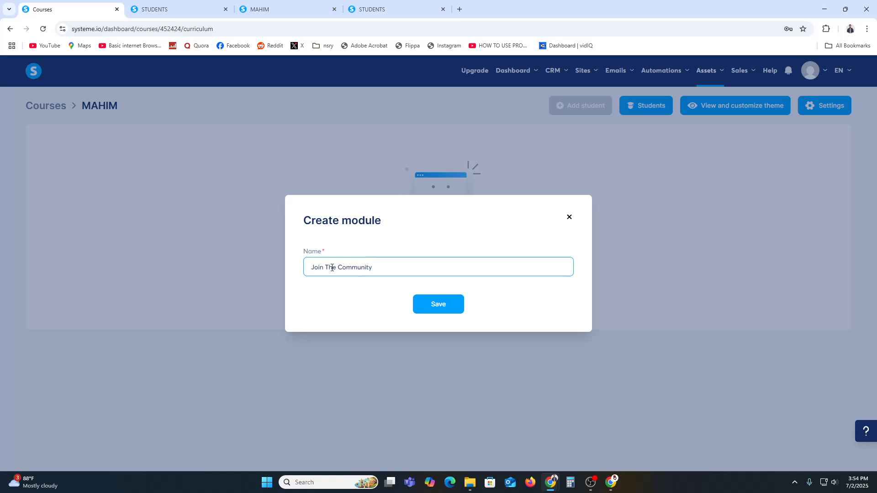
{"action": "left_click", "coordinate": [442, 307]}
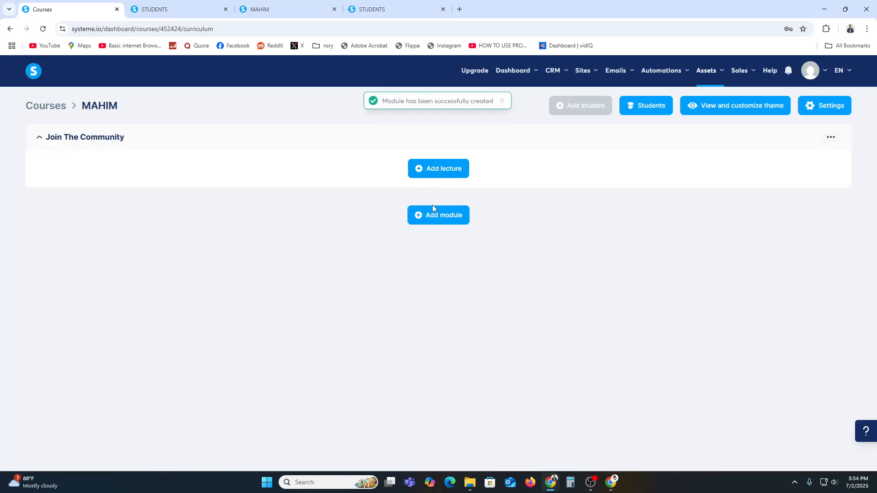
Add a lecture named "Link" to the Join The Community module, with comments disabled and the first template.
{"action": "left_click", "coordinate": [442, 172]}
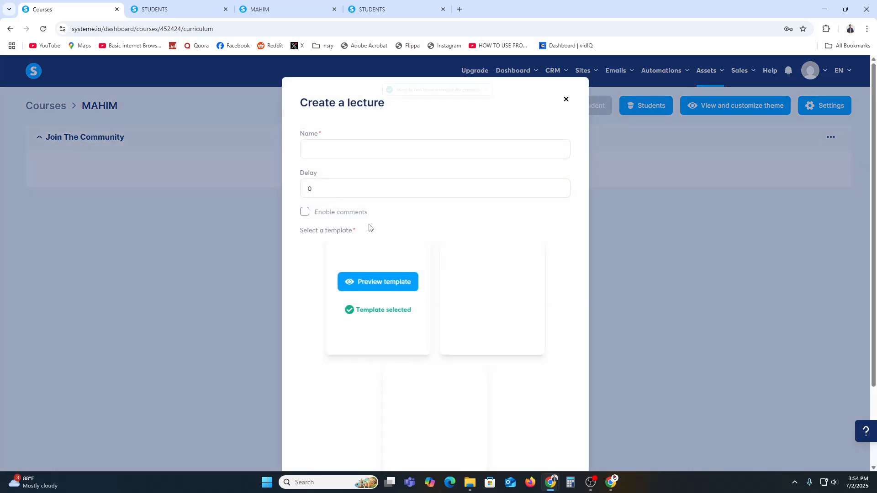
{"action": "left_click", "coordinate": [340, 148]}
{"action": "scroll", "coordinate": [397, 315], "scroll_direction": "down", "scroll_amount": 3}
{"action": "scroll", "coordinate": [542, 366], "scroll_direction": "up", "scroll_amount": 3}
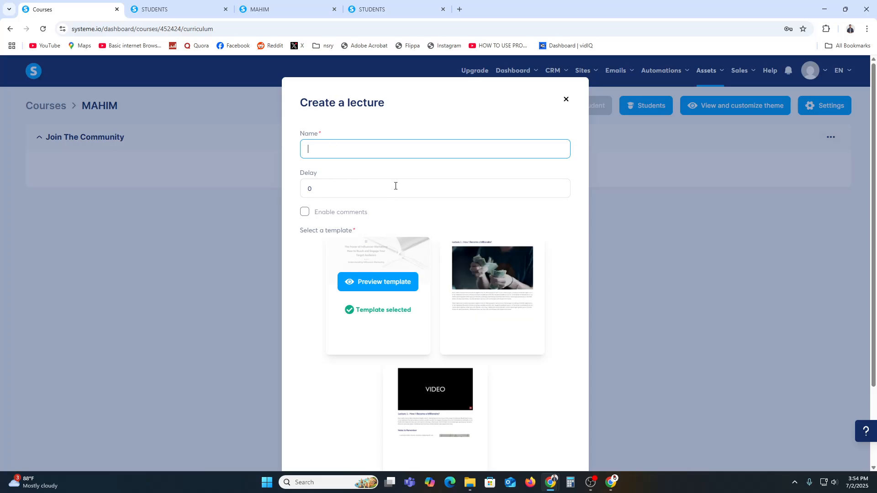
{"action": "type", "text": "Link"}
{"action": "left_click", "coordinate": [336, 213]}
{"action": "scroll", "coordinate": [377, 256], "scroll_direction": "down", "scroll_amount": 2}
{"action": "scroll", "coordinate": [358, 229], "scroll_direction": "up", "scroll_amount": 2}
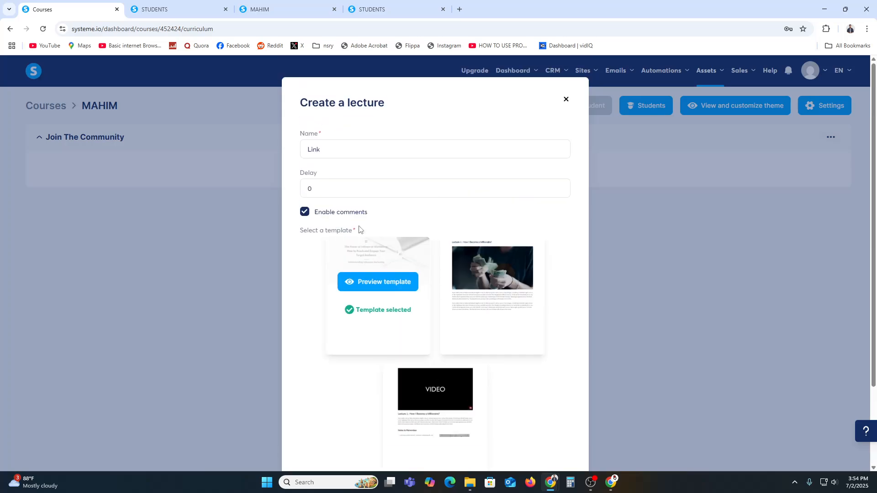
{"action": "left_click", "coordinate": [348, 218]}
{"action": "scroll", "coordinate": [427, 411], "scroll_direction": "down", "scroll_amount": 2}
{"action": "mouse_move", "coordinate": [444, 283]}
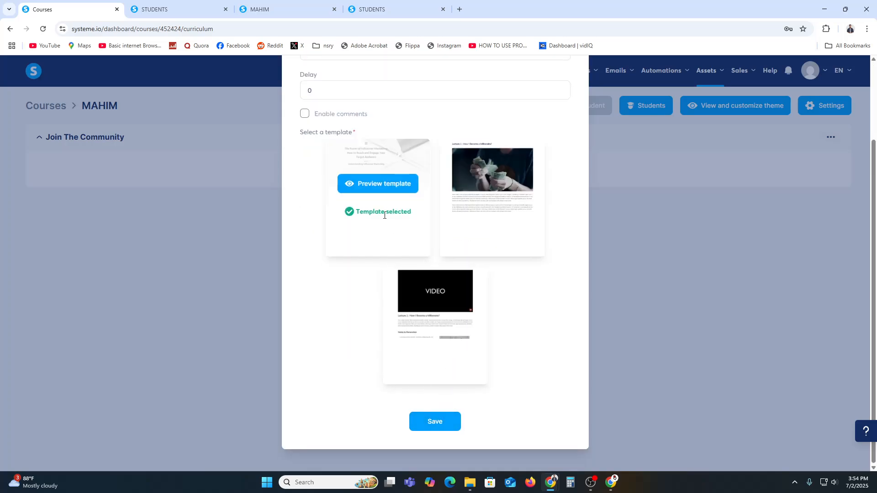
{"action": "mouse_move", "coordinate": [475, 213]}
{"action": "left_click", "coordinate": [435, 421]}
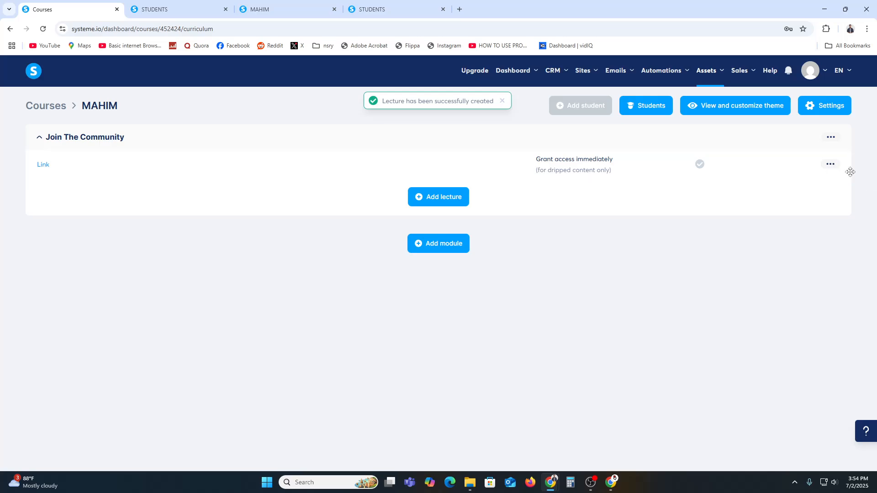
Open the Link lecture in the page editor and delete its systeme.io logo video.
{"action": "left_click", "coordinate": [830, 164]}
{"action": "left_click", "coordinate": [754, 185]}
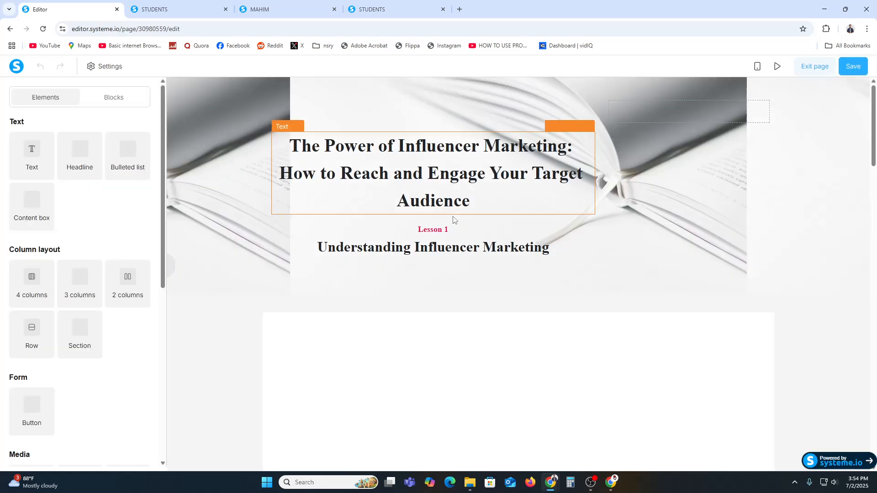
{"action": "scroll", "coordinate": [454, 347], "scroll_direction": "down", "scroll_amount": 4}
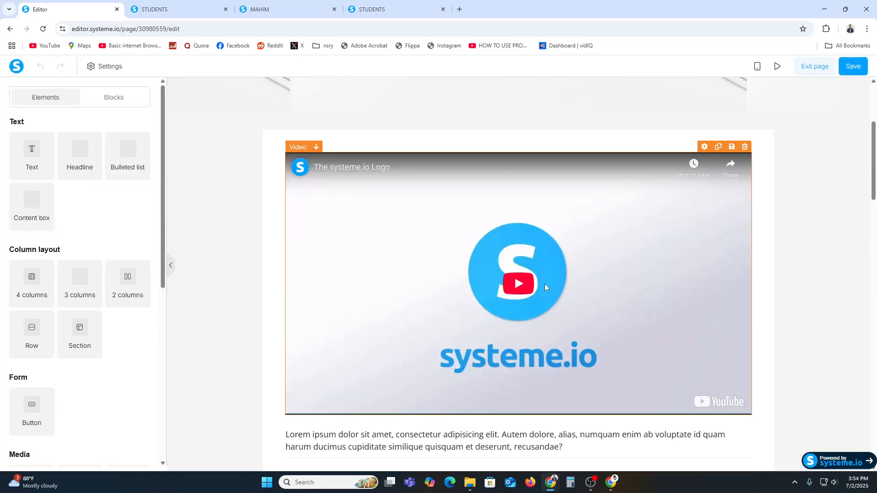
{"action": "left_click", "coordinate": [644, 273]}
{"action": "left_click", "coordinate": [772, 215]}
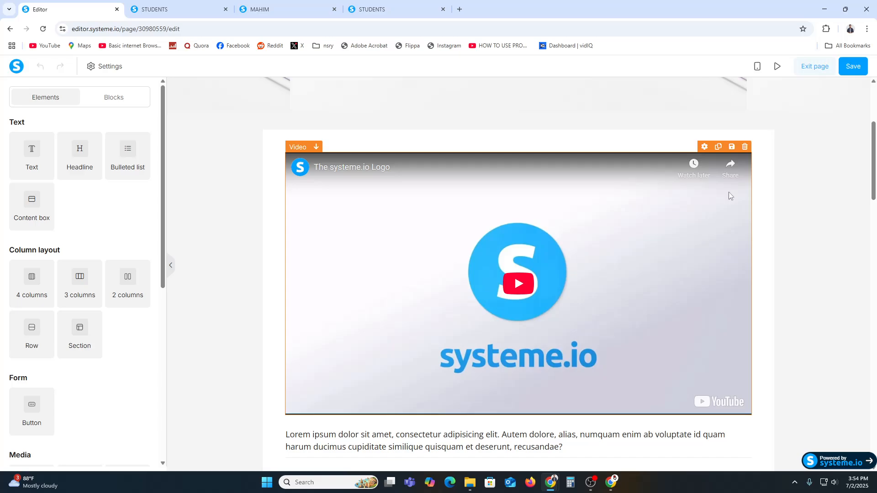
{"action": "left_click", "coordinate": [745, 147]}
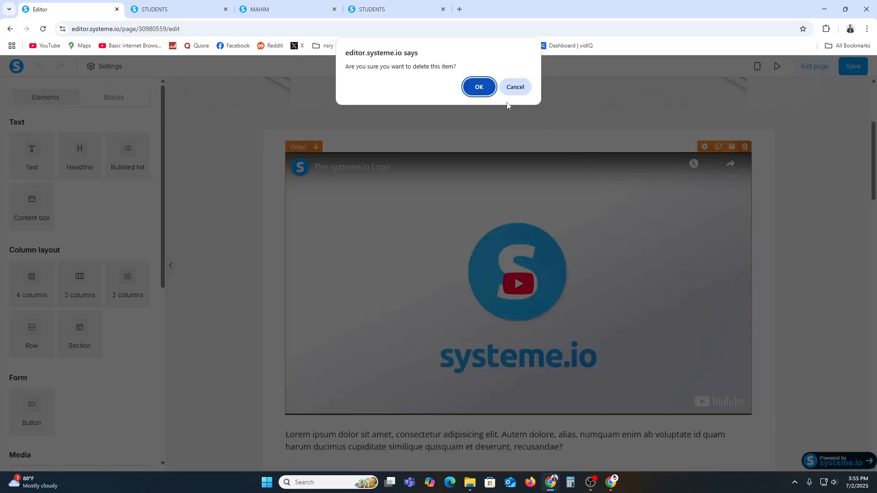
{"action": "key", "text": "Return"}
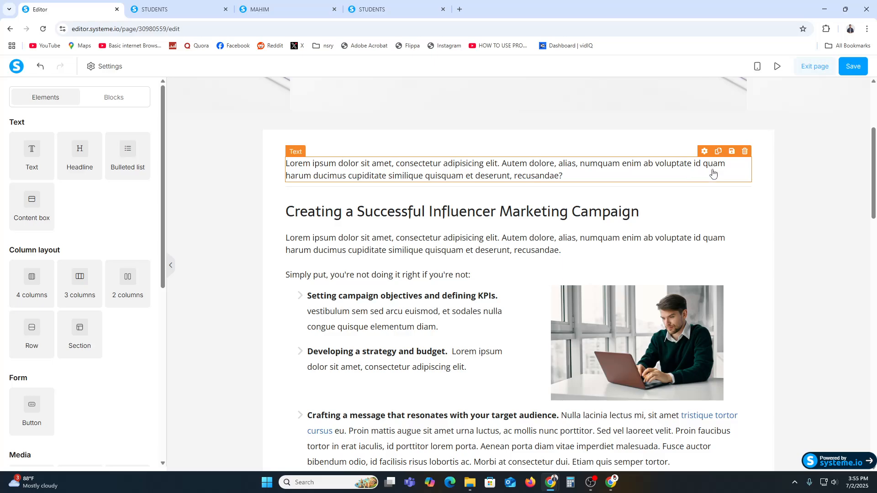
Delete the intro text, the "Creating a Successful Influencer Marketing Campaign" heading, the paragraph below it and the bulleted list beside the photo.
{"action": "left_click", "coordinate": [745, 151]}
{"action": "left_click", "coordinate": [477, 86]}
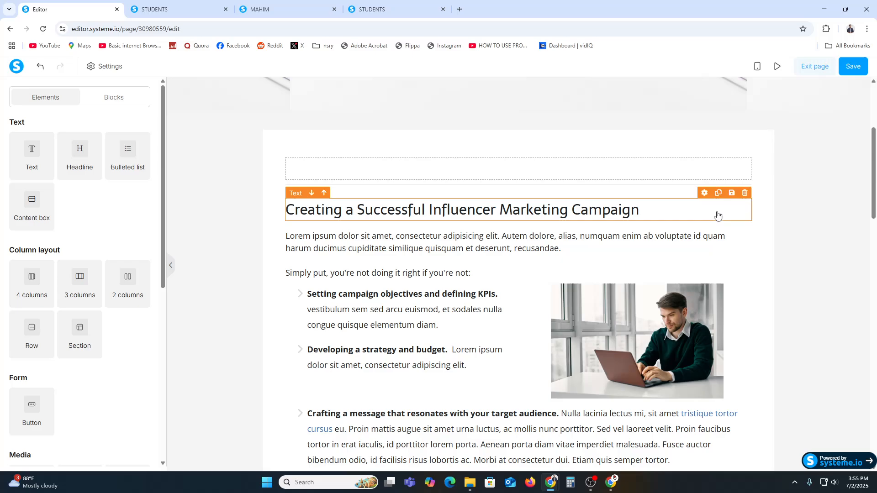
{"action": "left_click", "coordinate": [745, 193]}
{"action": "left_click", "coordinate": [495, 94]}
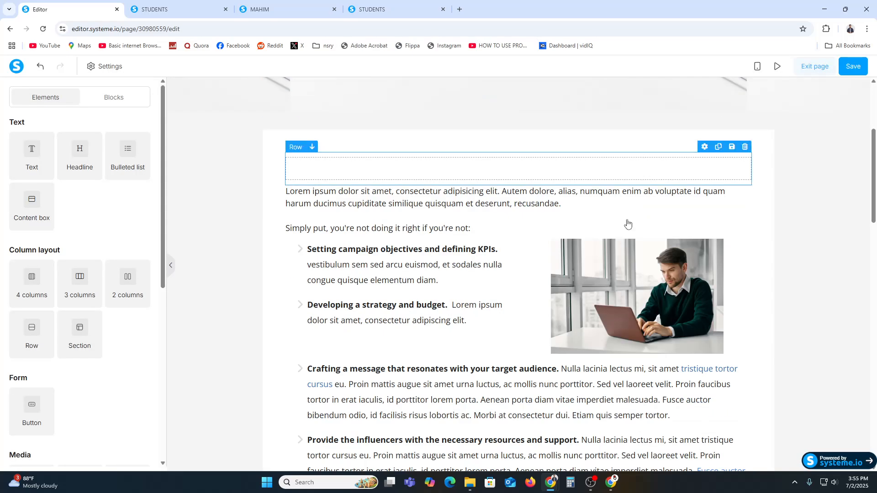
{"action": "left_click", "coordinate": [745, 179]}
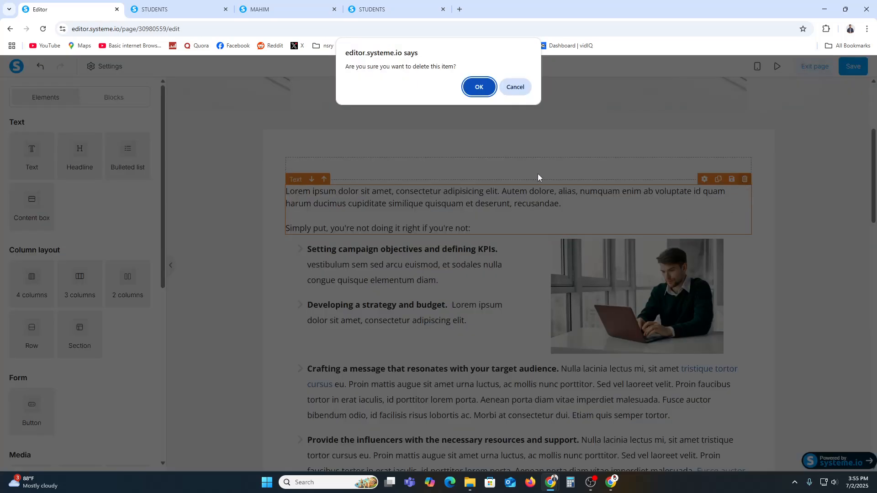
{"action": "left_click", "coordinate": [479, 87]}
{"action": "left_click", "coordinate": [507, 184]}
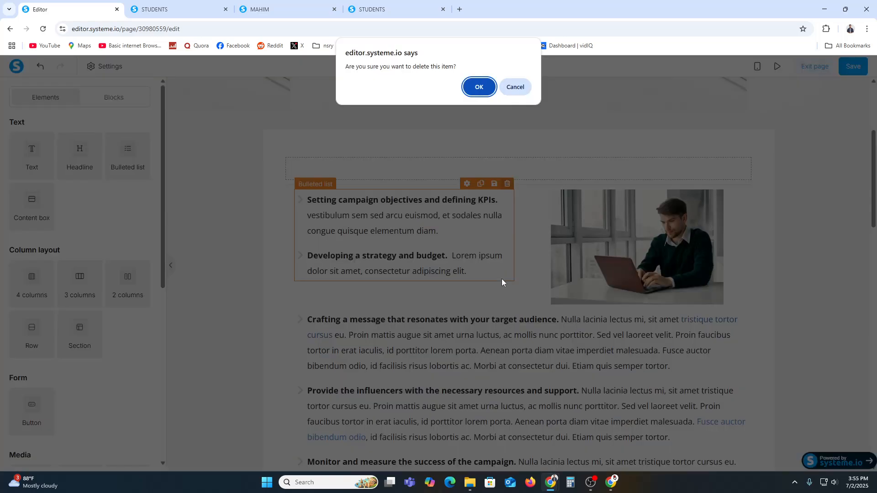
{"action": "left_click", "coordinate": [480, 87]}
{"action": "left_click_drag", "start_coordinate": [32, 153], "coordinate": [53, 150]}
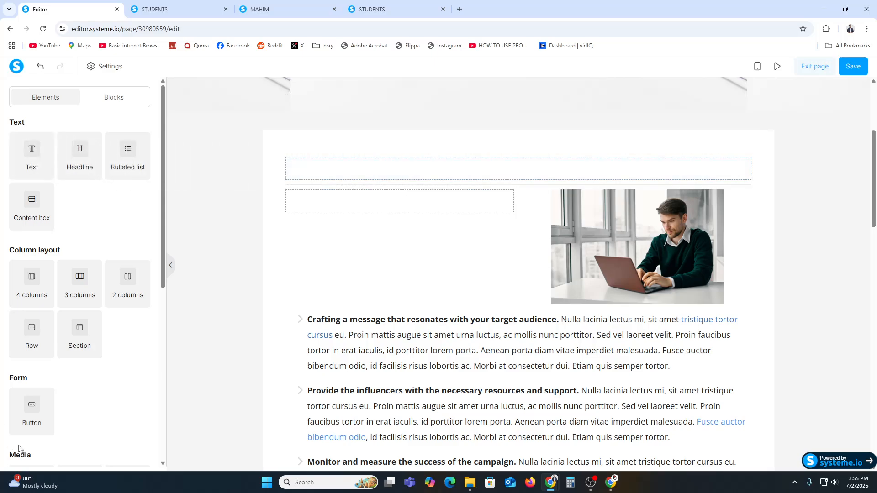
{"action": "left_click_drag", "start_coordinate": [32, 411], "coordinate": [356, 178]}
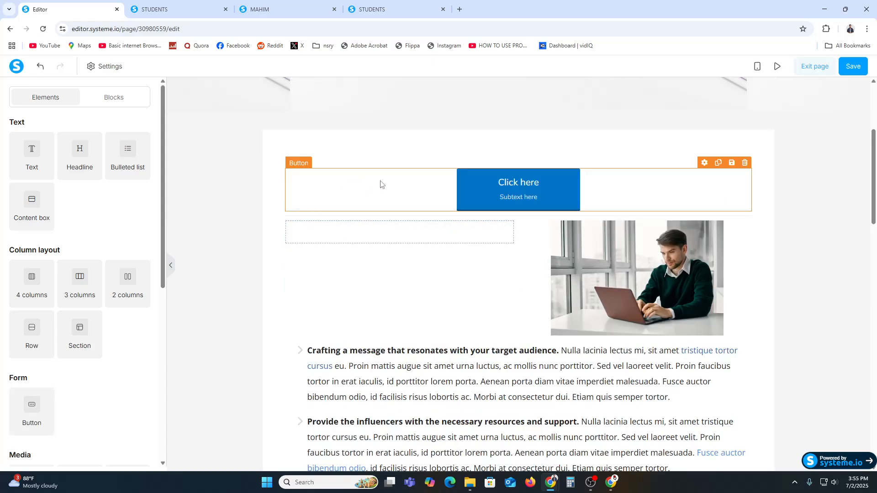
{"action": "left_click", "coordinate": [508, 190]}
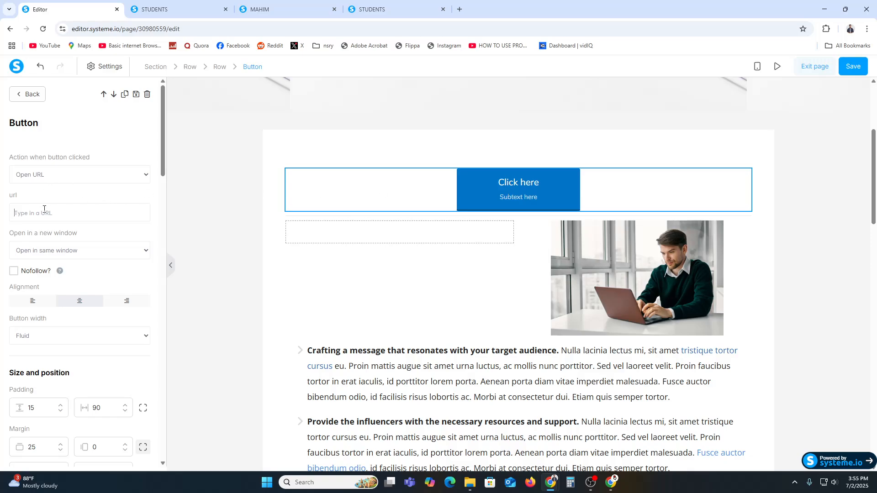
{"action": "type", "text": "https://projecthn01.systeme.io/community/students/"}
Set the button's link to open in a new window.
{"action": "left_click", "coordinate": [124, 176]}
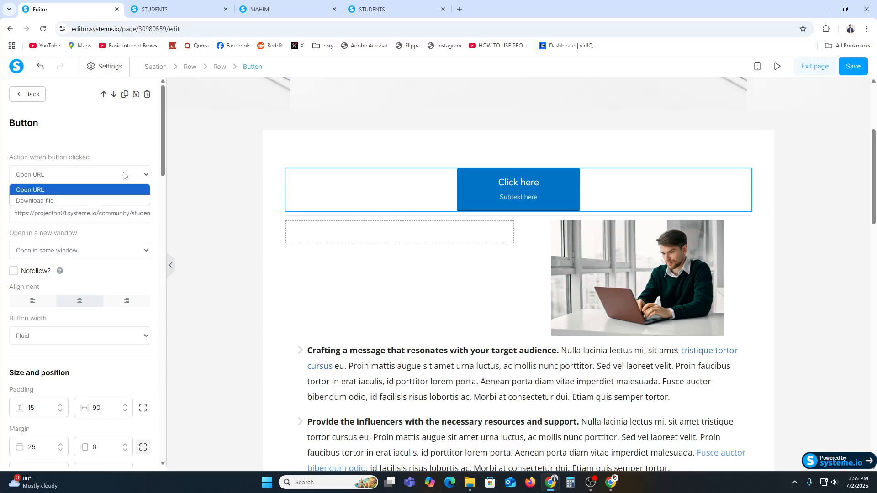
{"action": "left_click", "coordinate": [125, 176]}
{"action": "left_click", "coordinate": [63, 253]}
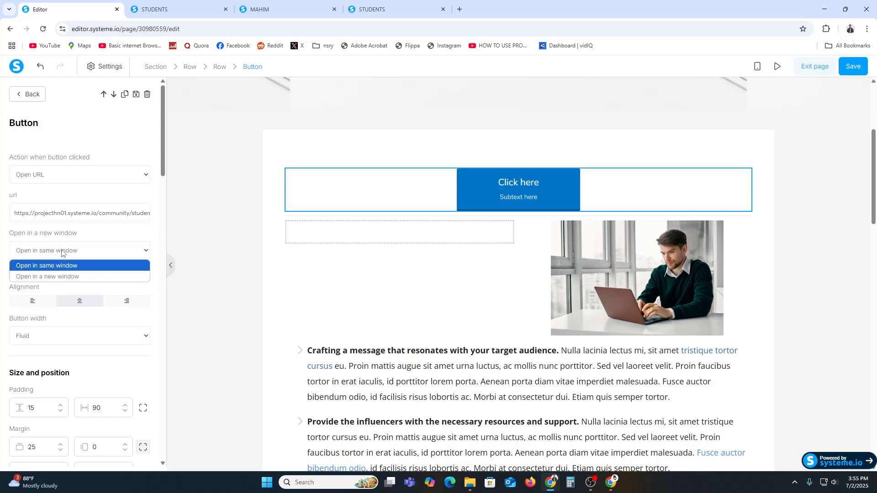
{"action": "left_click", "coordinate": [59, 277]}
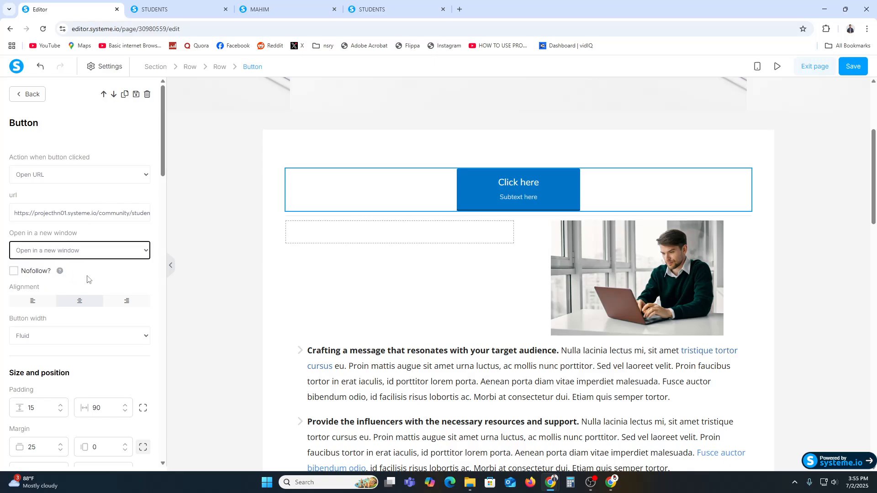
Set the button text to "JOIN OUR COMMUNITY" and save the lecture page.
{"action": "scroll", "coordinate": [96, 292], "scroll_direction": "down", "scroll_amount": 2}
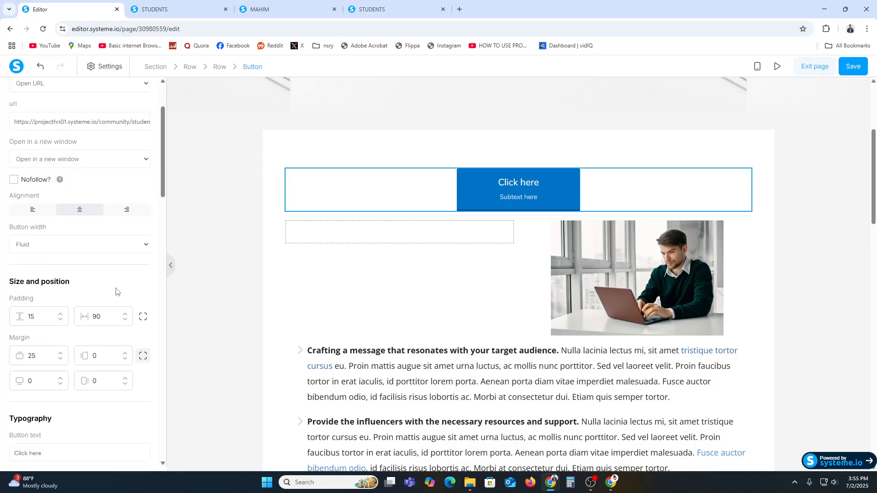
{"action": "scroll", "coordinate": [116, 292], "scroll_direction": "up", "scroll_amount": 2}
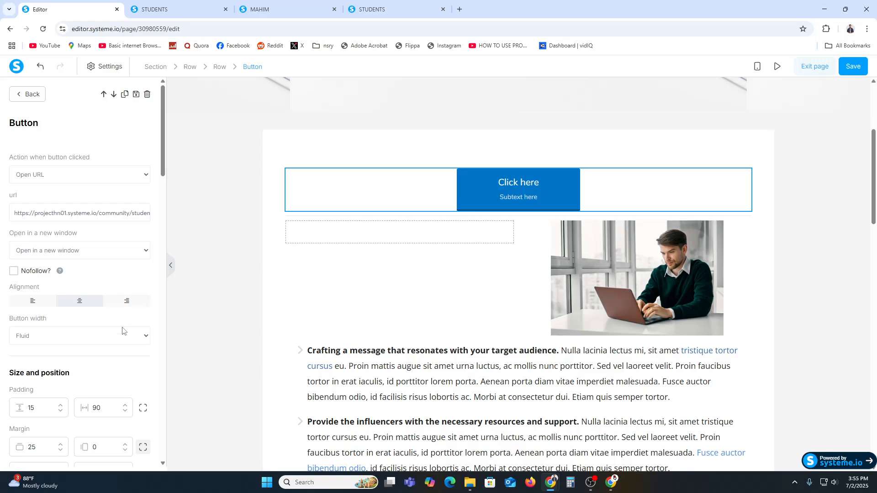
{"action": "scroll", "coordinate": [112, 352], "scroll_direction": "down", "scroll_amount": 5}
{"action": "scroll", "coordinate": [114, 353], "scroll_direction": "down", "scroll_amount": 3}
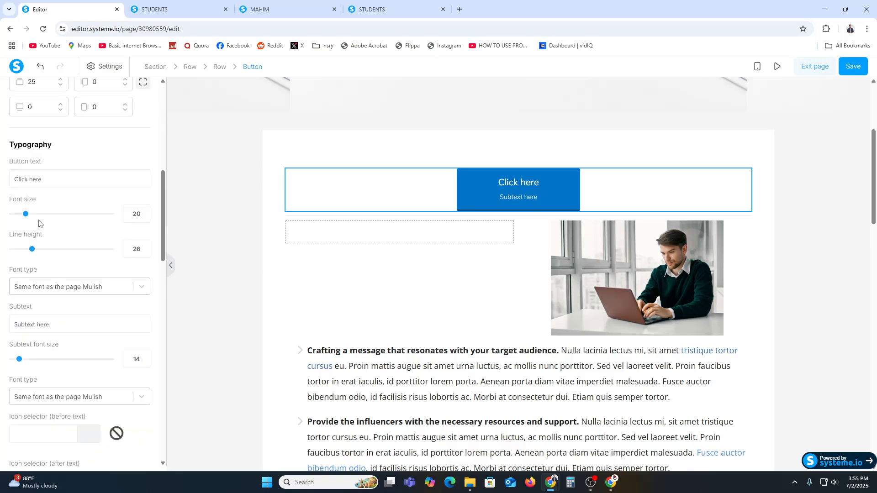
{"action": "double_click", "coordinate": [44, 179]}
{"action": "triple_click", "coordinate": [44, 179]}
{"action": "type", "text": "JOIN OUR COMMU"}
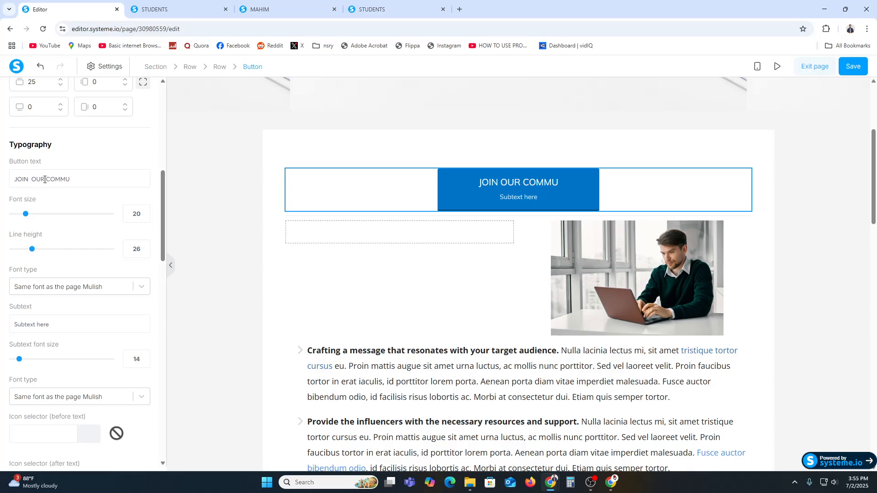
{"action": "type", "text": "NITY"}
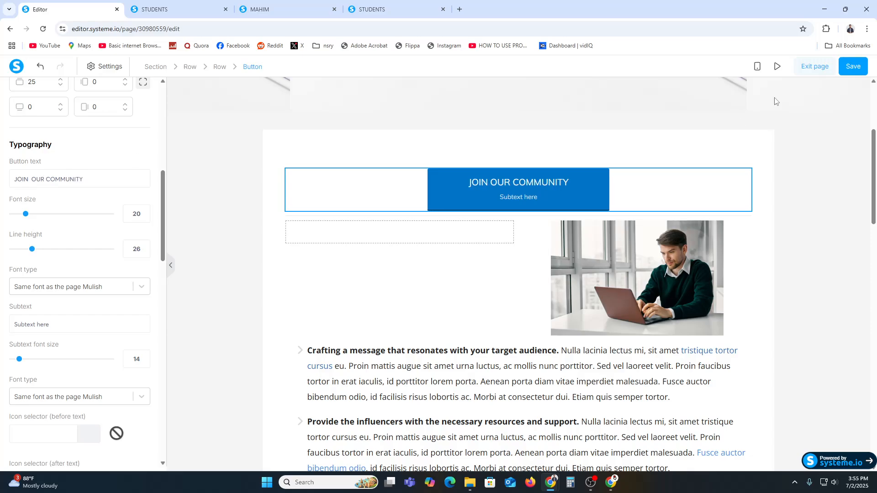
{"action": "left_click", "coordinate": [853, 66]}
Return to the STUDENTS community and open the "I am new Content Creator" post in full.
{"action": "left_click", "coordinate": [196, 3]}
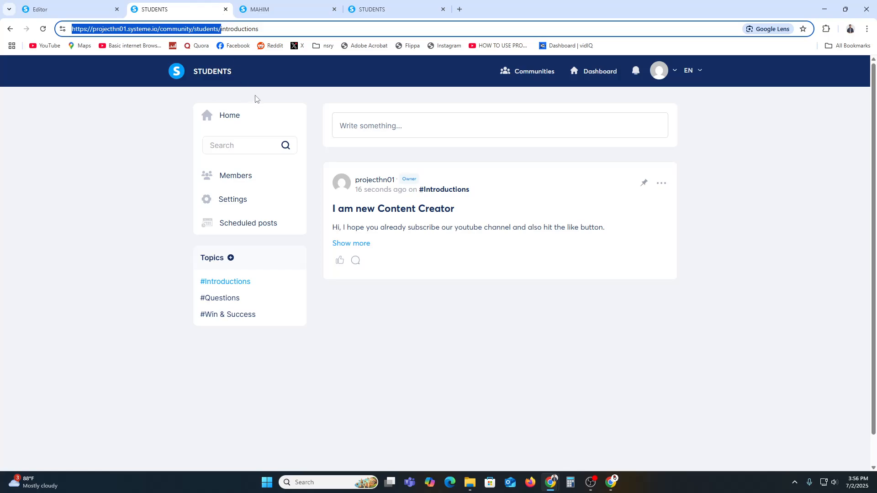
{"action": "left_click", "coordinate": [494, 218]}
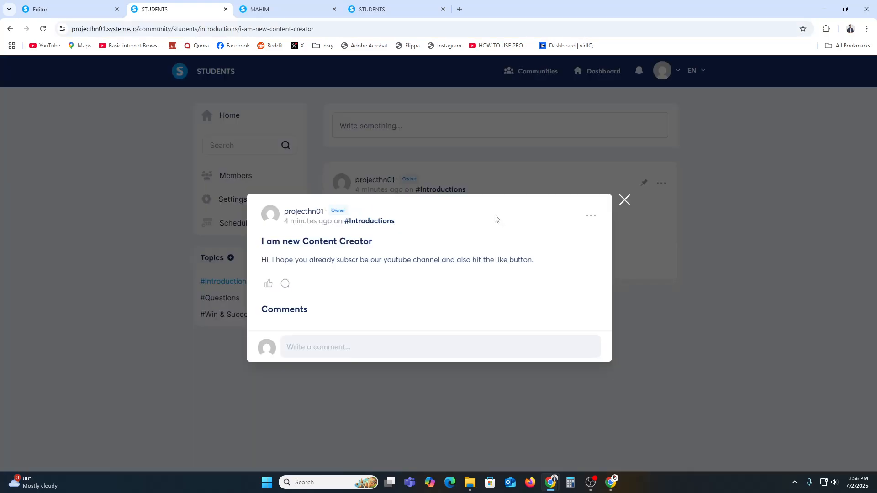